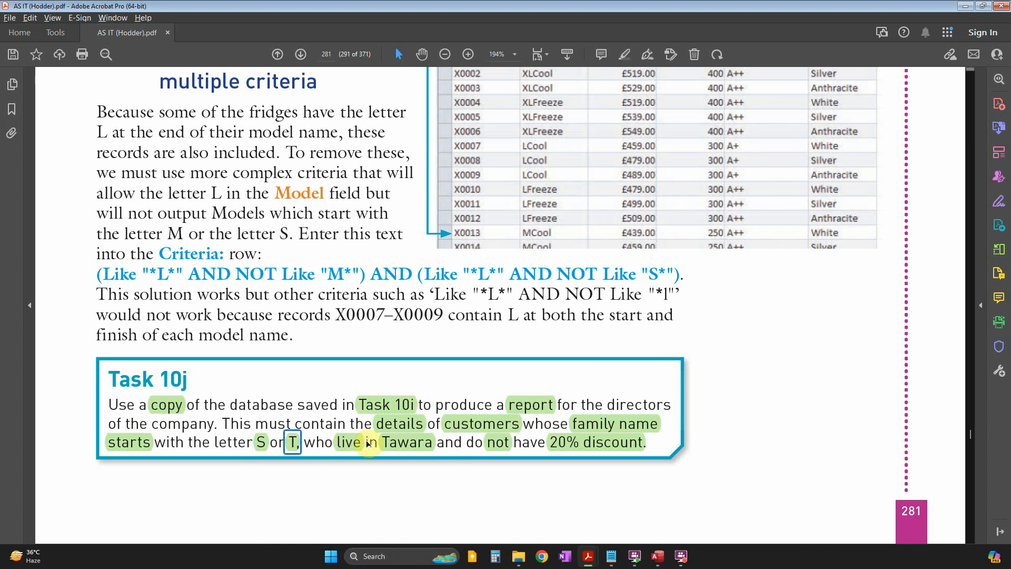
Review the Task 10j text for its conditions on family name initial, town of residence and discount
left_click(403, 443)
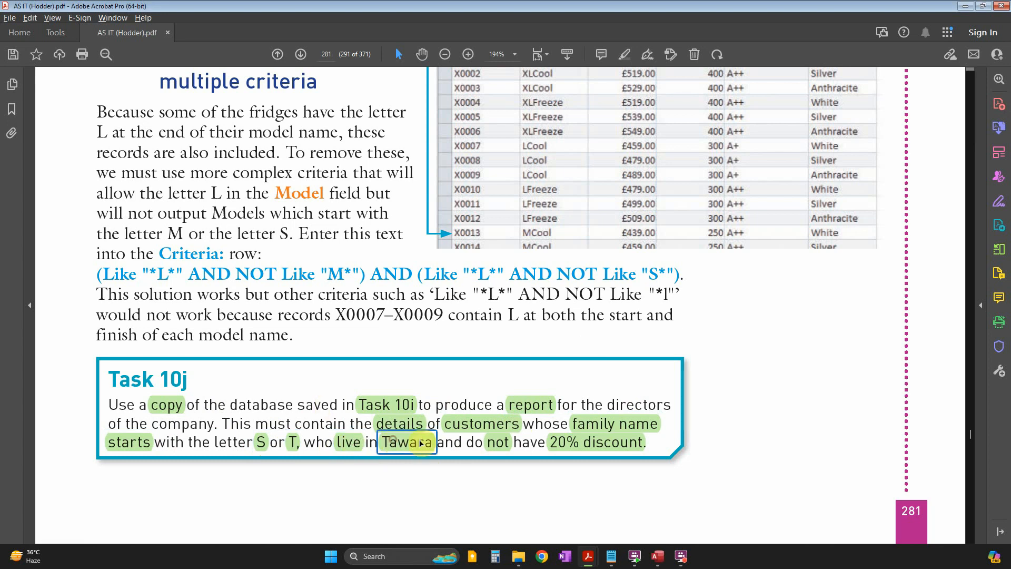
left_click(506, 445)
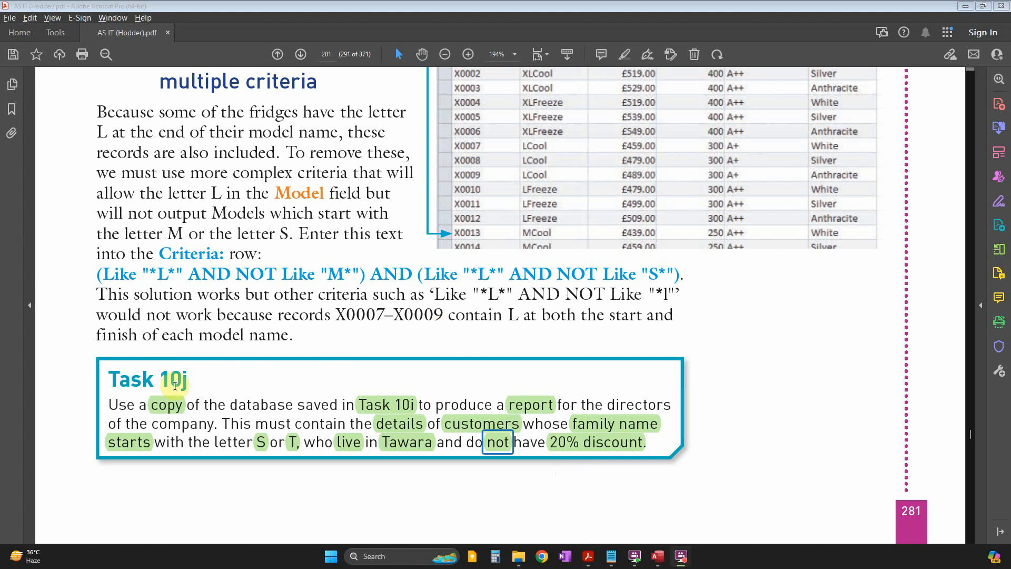
left_click_drag(187, 379, 171, 379)
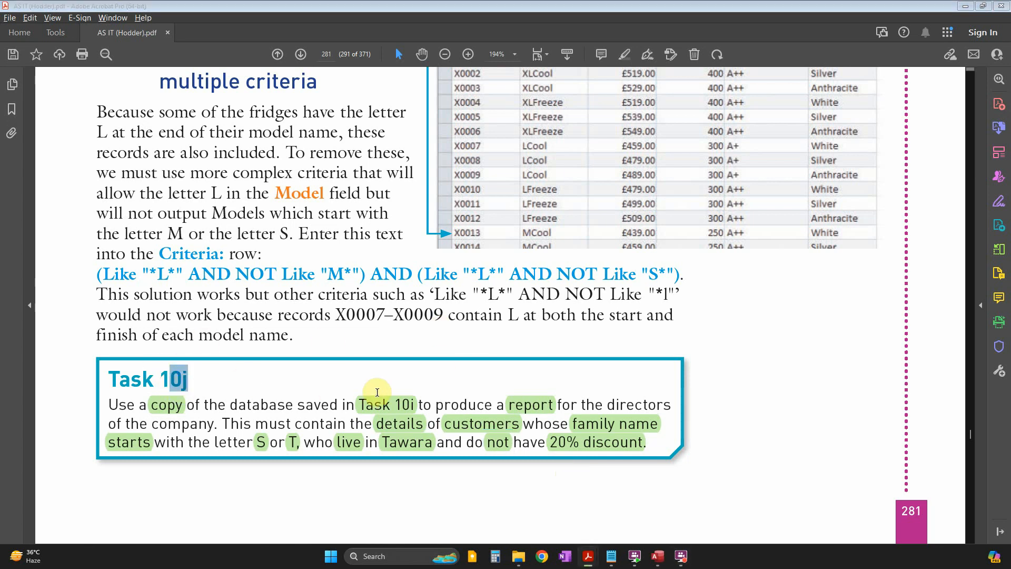
key("alt+Tab")
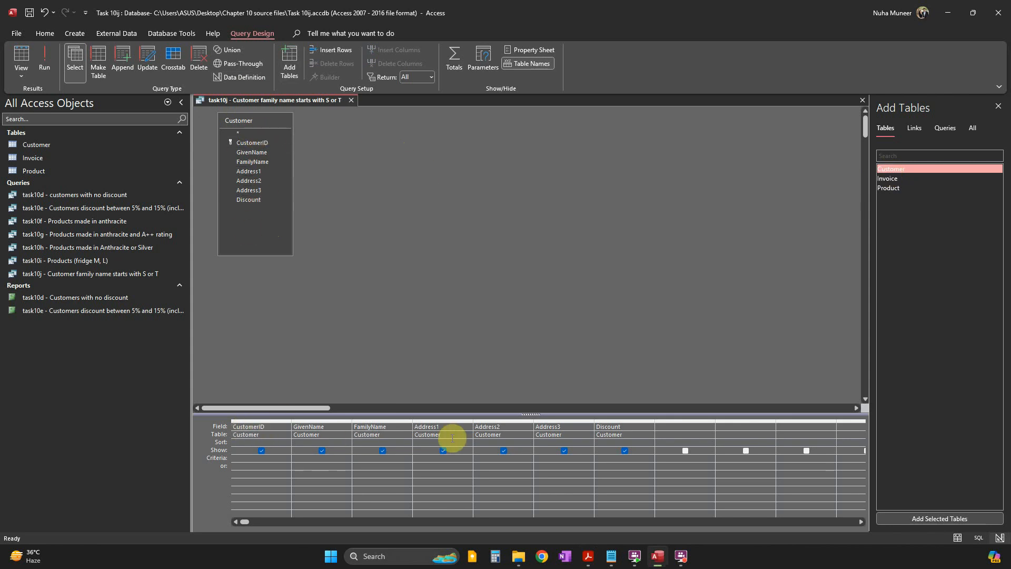
key("alt+Tab")
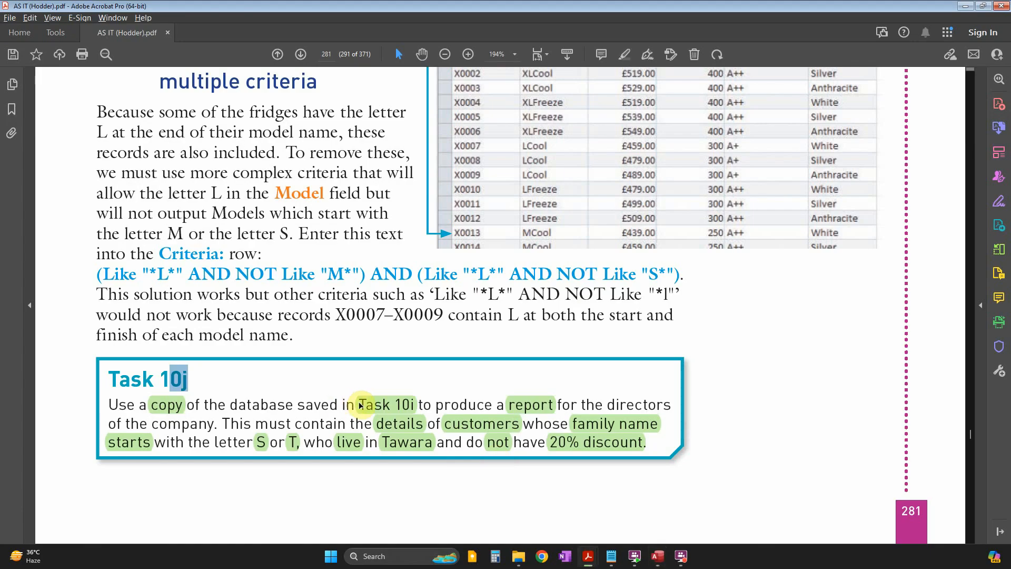
left_click(134, 442)
left_click(643, 426)
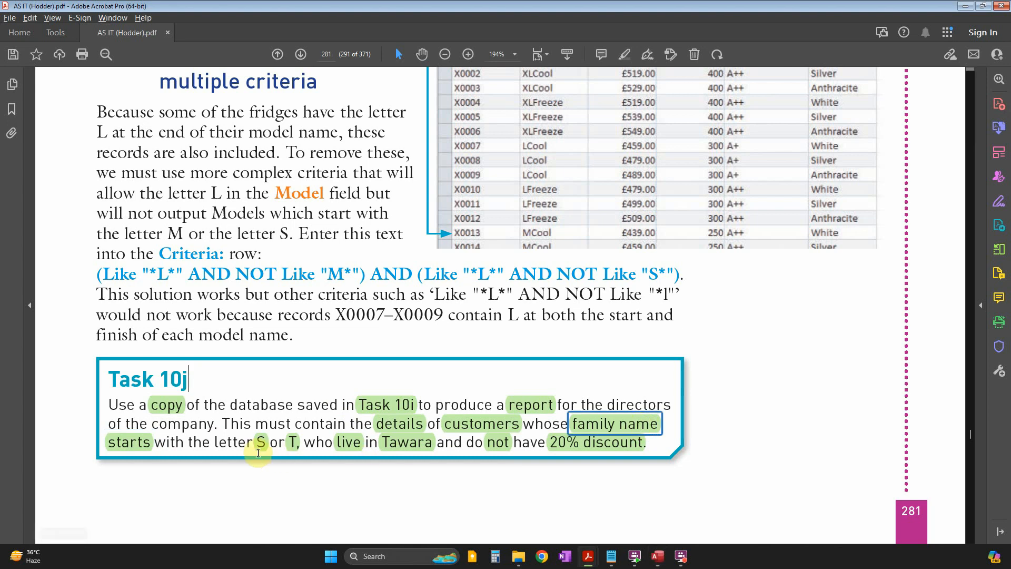
left_click(261, 444)
left_click(292, 442)
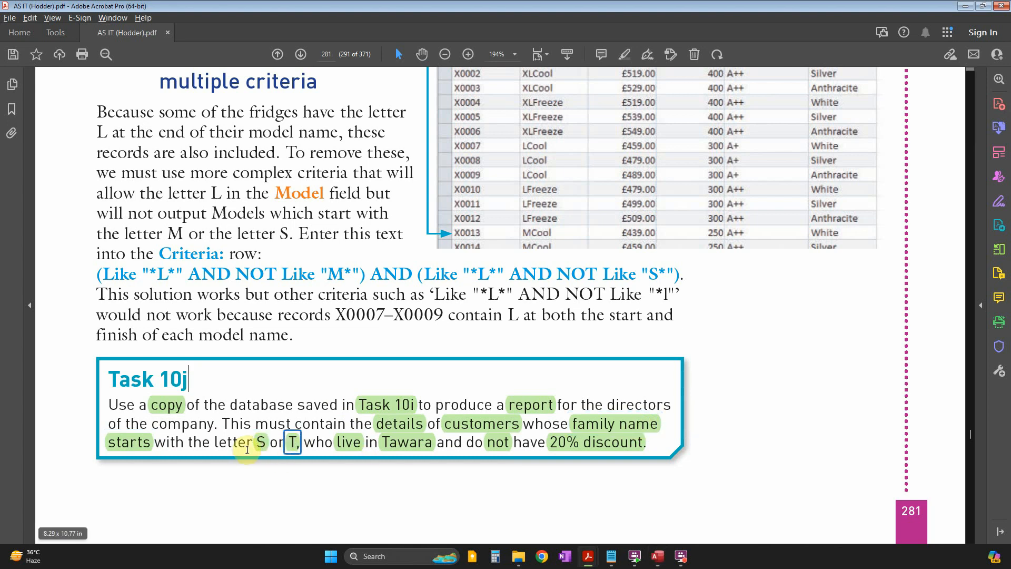
Switch to Access and run the unfiltered task10j query to examine its FamilyName values
key("alt+Tab")
left_click(41, 69)
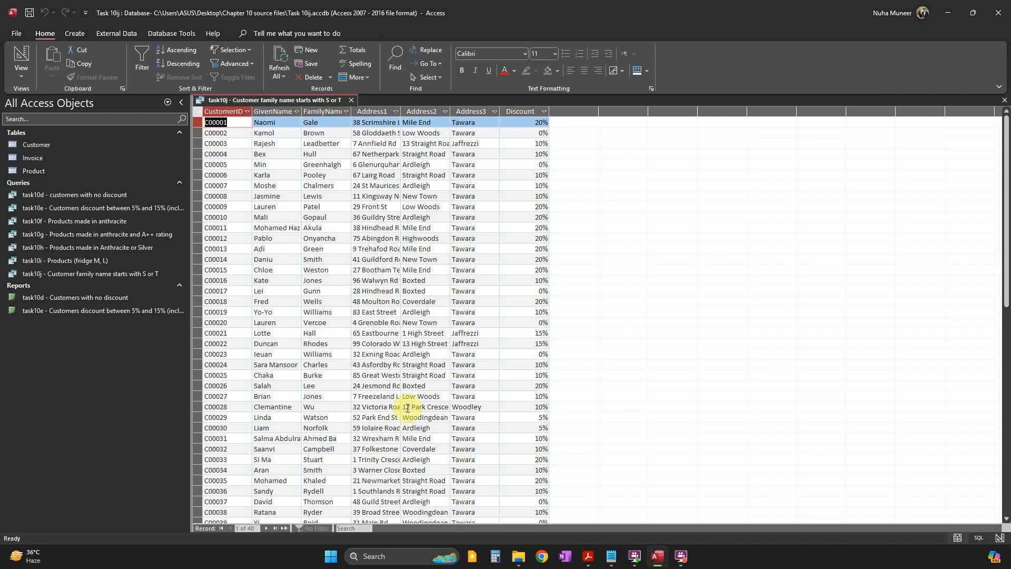
left_click(322, 112)
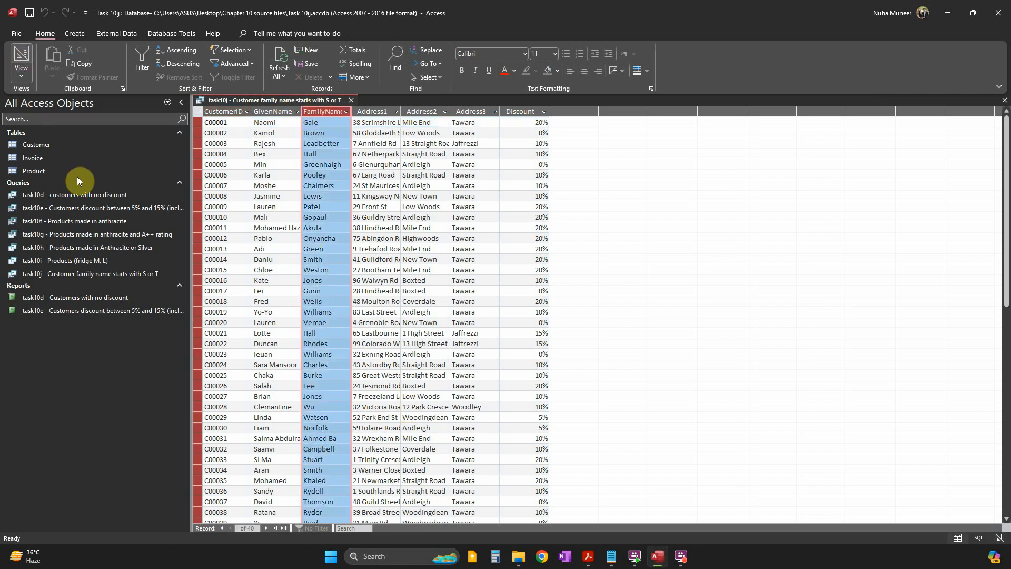
Try filtering the GivenName field with the criterion S* and run the query
left_click(22, 55)
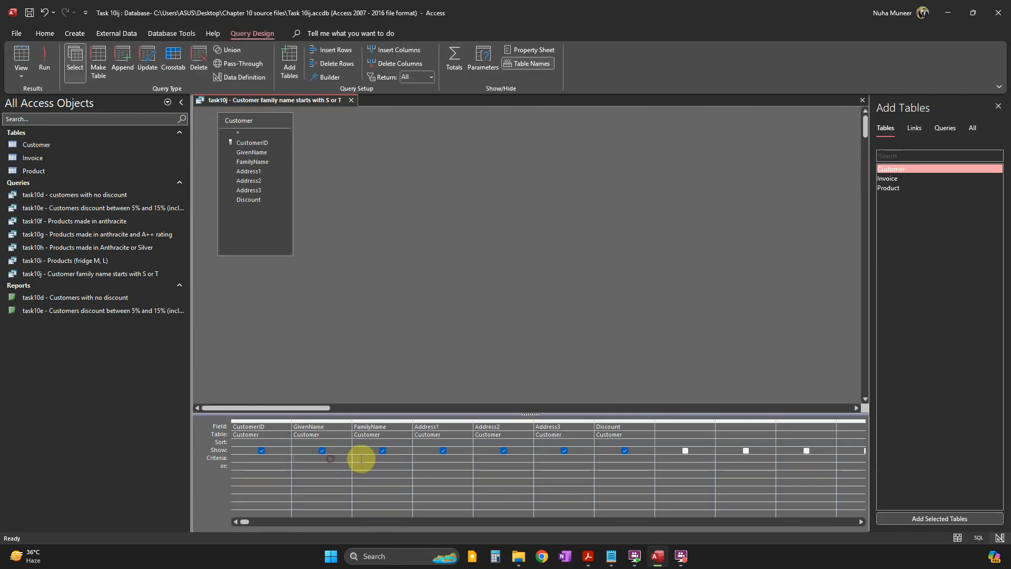
type("*")
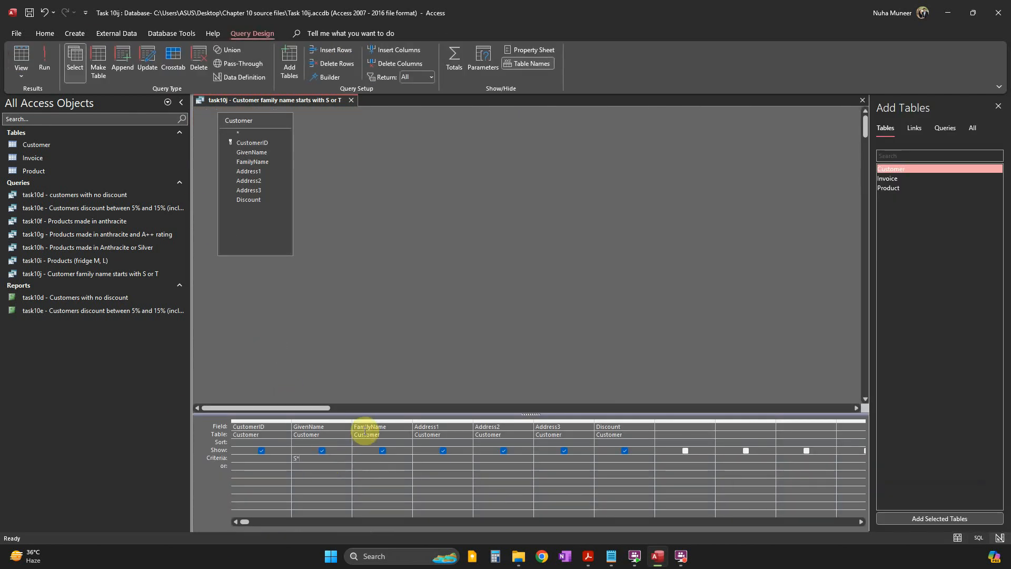
left_click(45, 61)
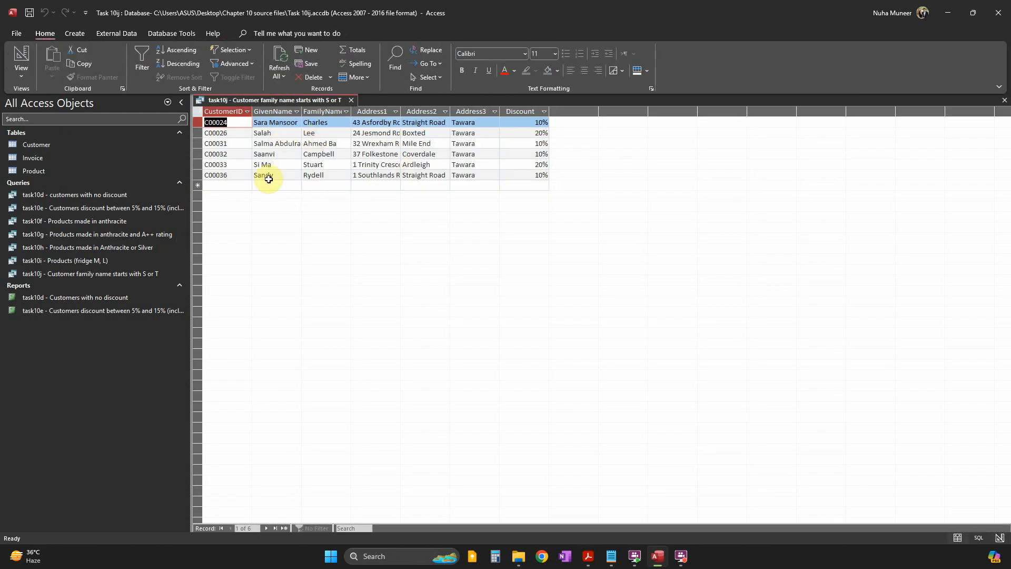
Try extending the GivenName criterion to match names starting with S or T and rerun the query
left_click(21, 57)
left_click(338, 460)
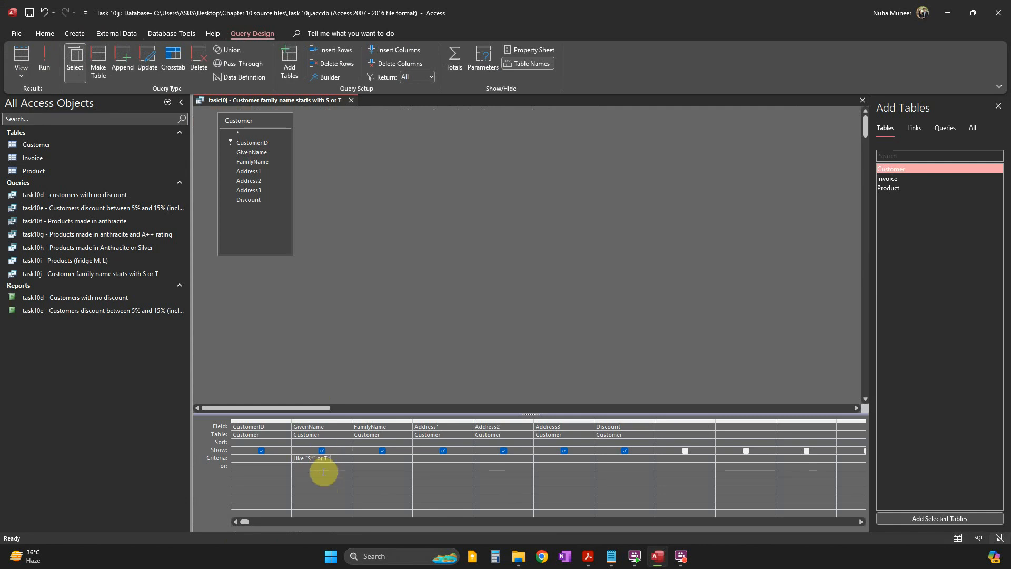
left_click(45, 62)
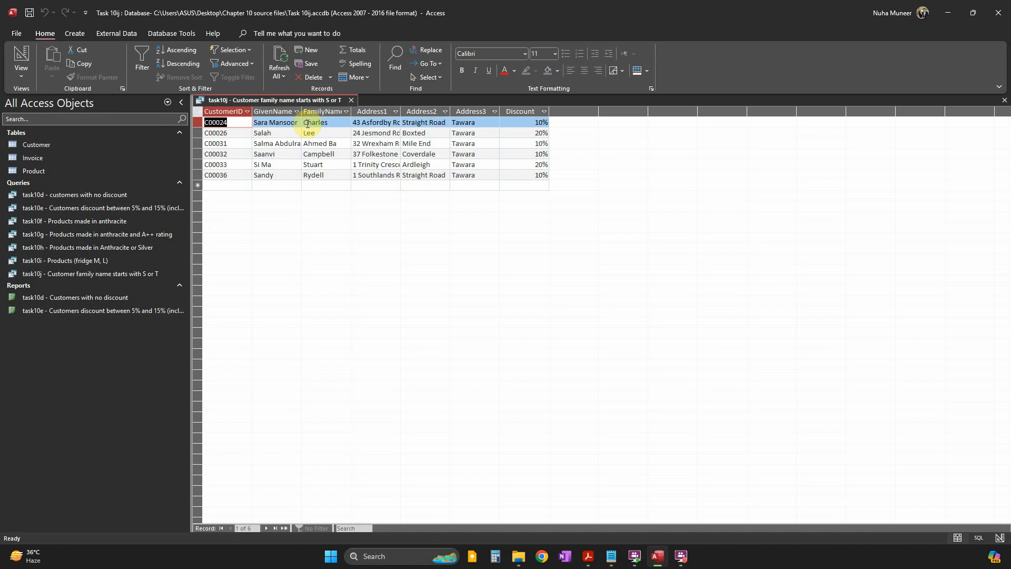
Clear the GivenName criterion, enter S* or T* as the FamilyName criterion instead, and check the query's family names
left_click(22, 57)
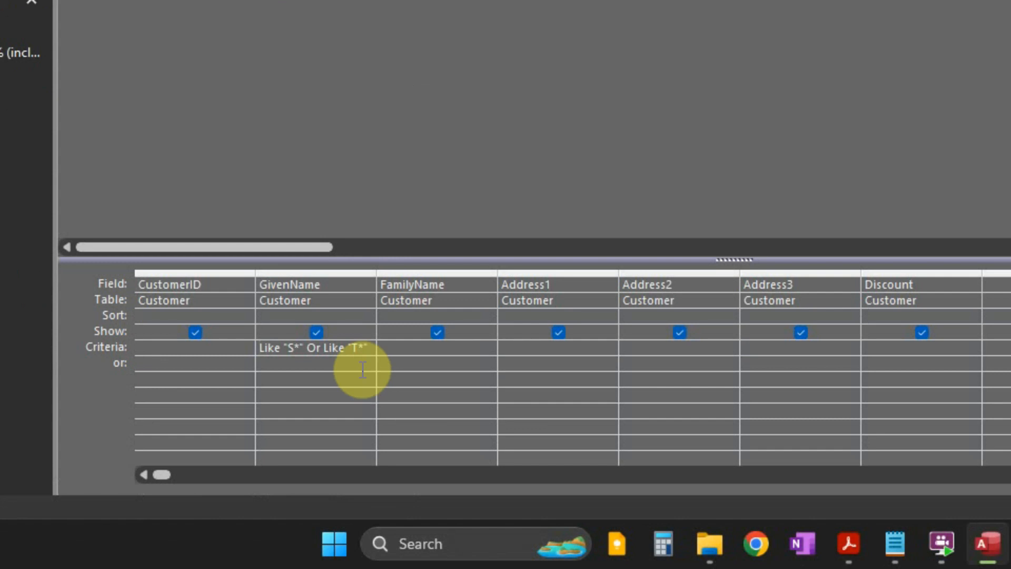
left_click_drag(362, 349, 131, 371)
key("Delete")
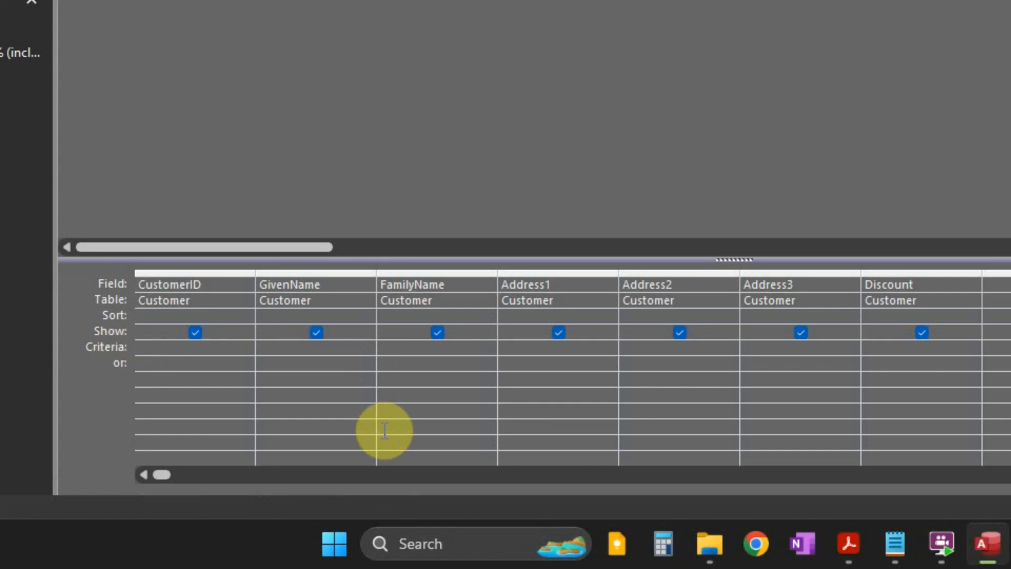
left_click(393, 346)
type("S*")
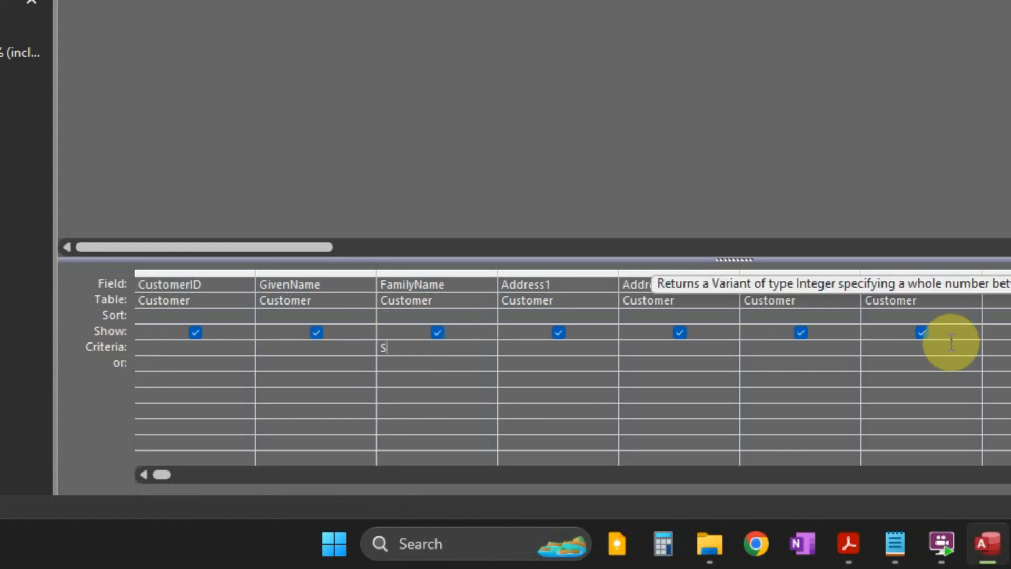
type(" or T*")
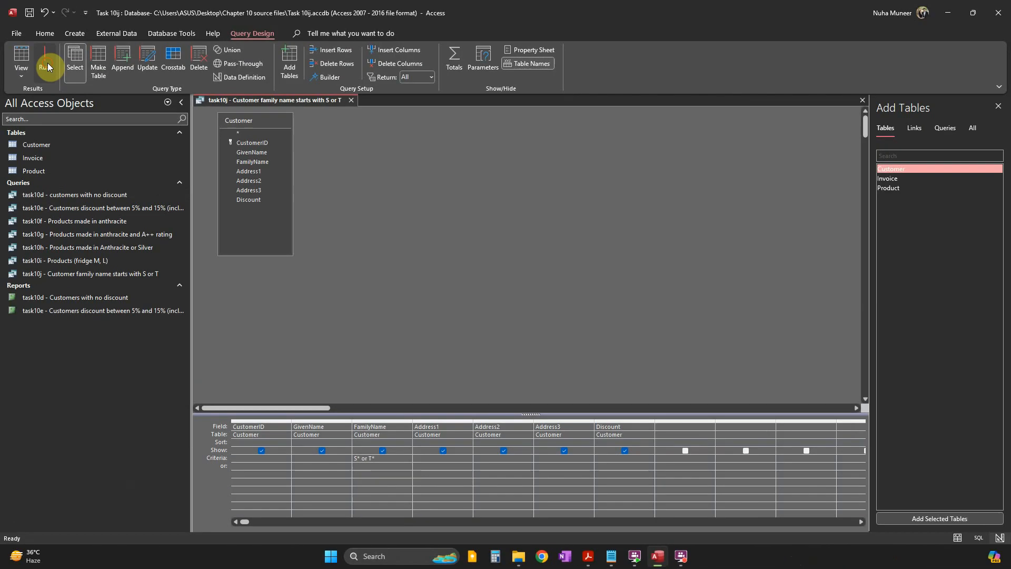
left_click(46, 62)
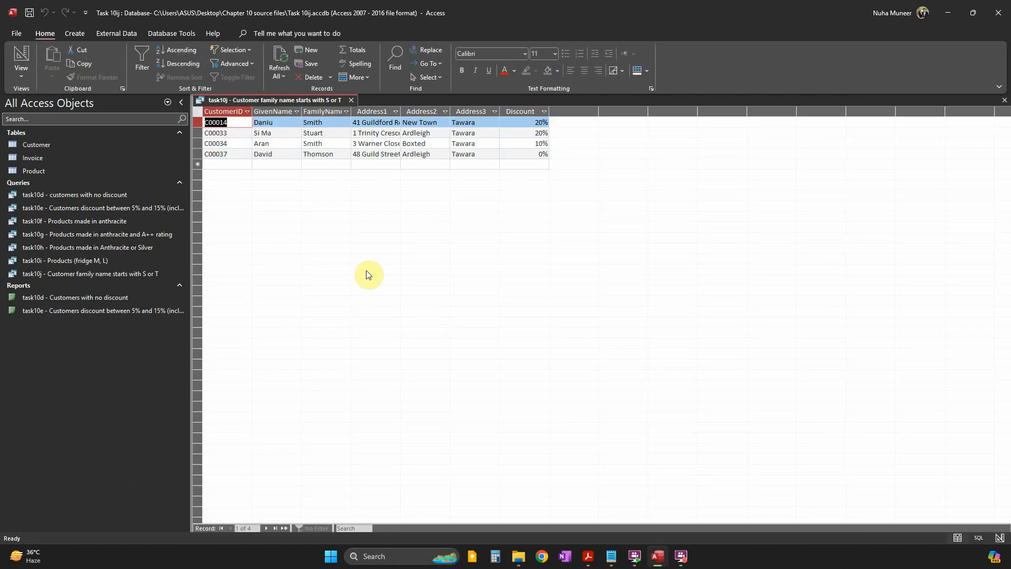
left_click(323, 111)
left_click(319, 154)
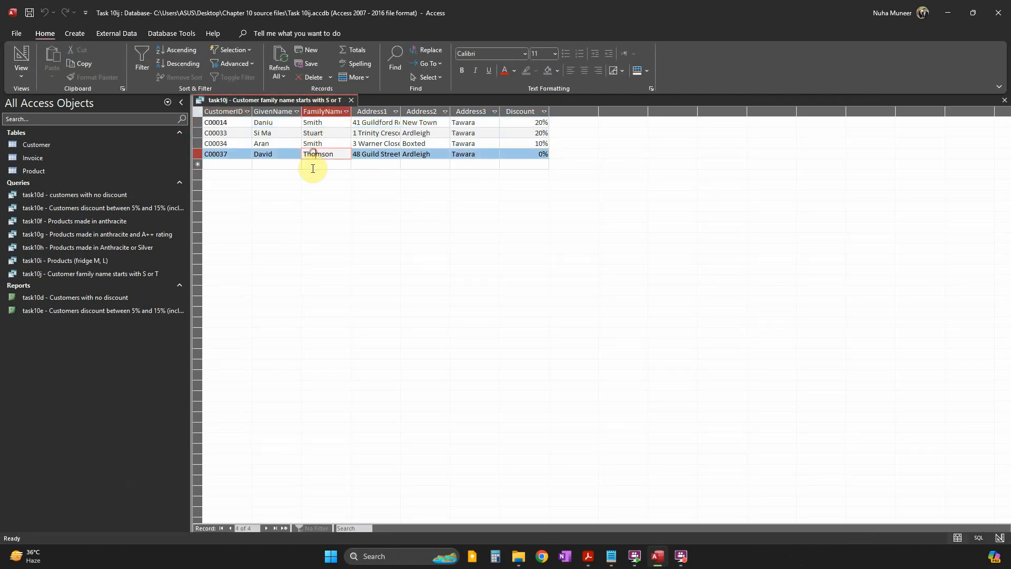
Split the FamilyName condition into Like "S*" on the criteria row and T* on the or row, and rerun the query
left_click(21, 62)
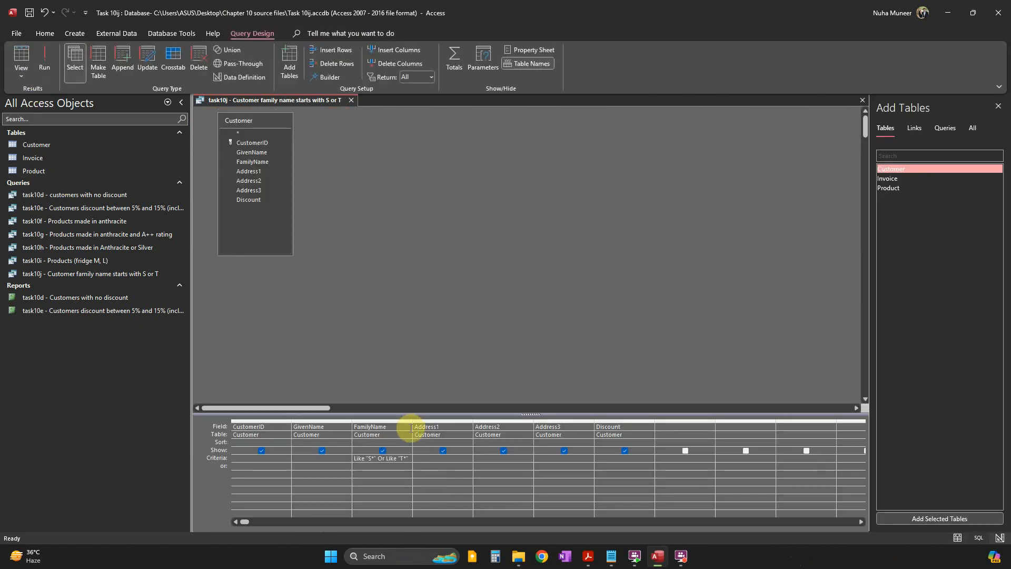
left_click_drag(411, 419, 428, 420)
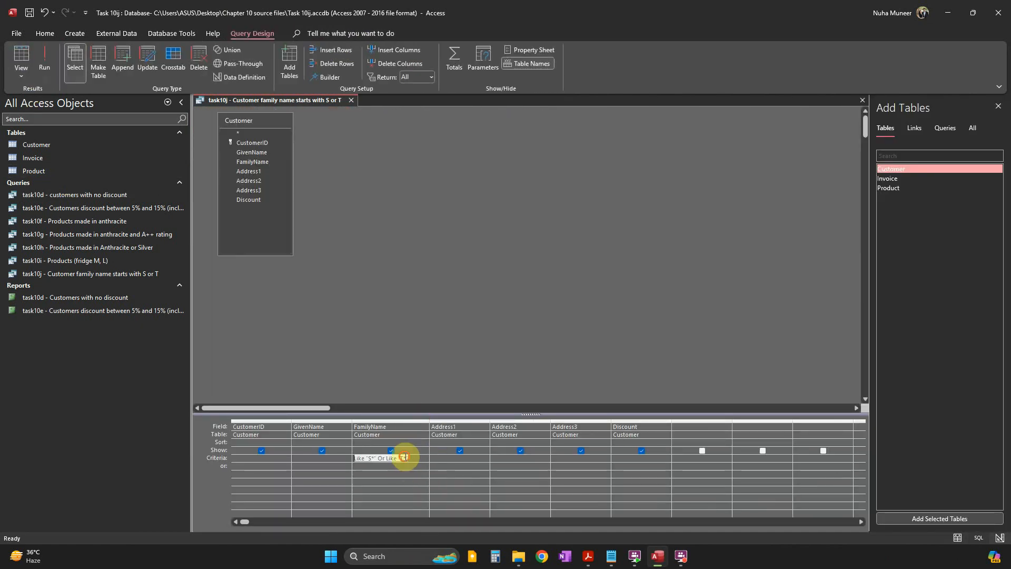
left_click_drag(414, 458, 380, 459)
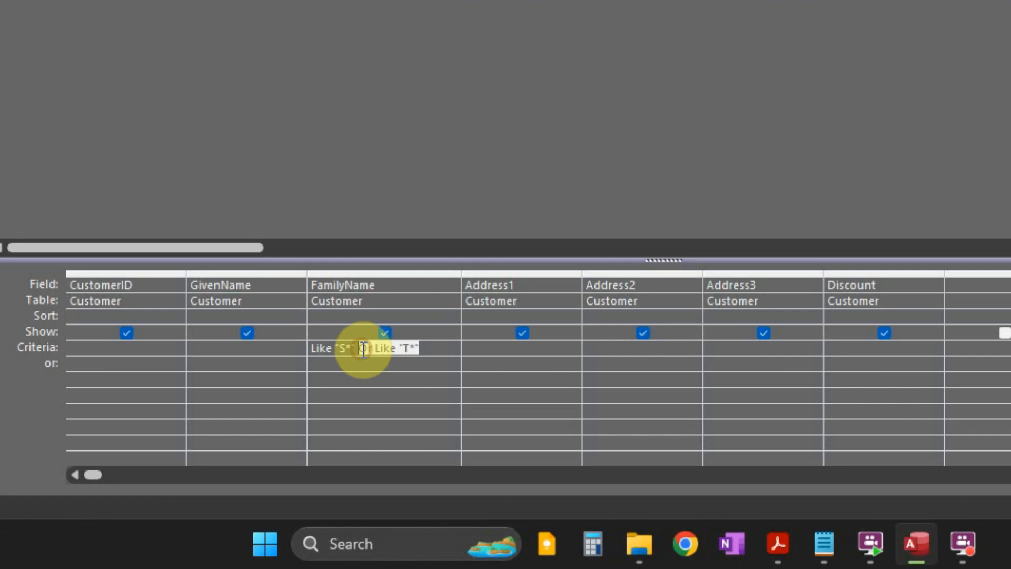
key("Delete")
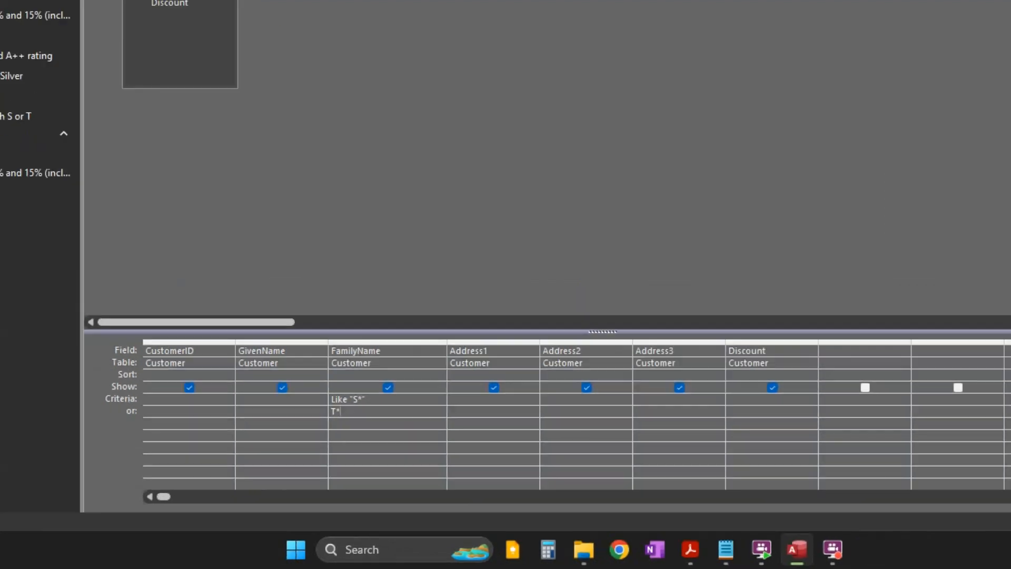
left_click(48, 59)
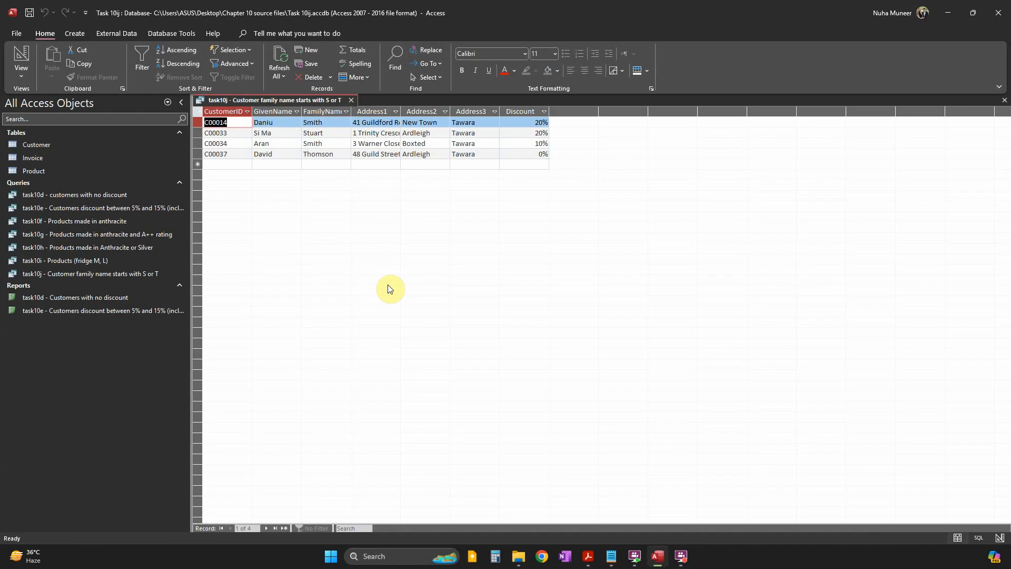
Check the Task 10j residence condition and rerun the query to identify the address field holding the town
left_click(22, 56)
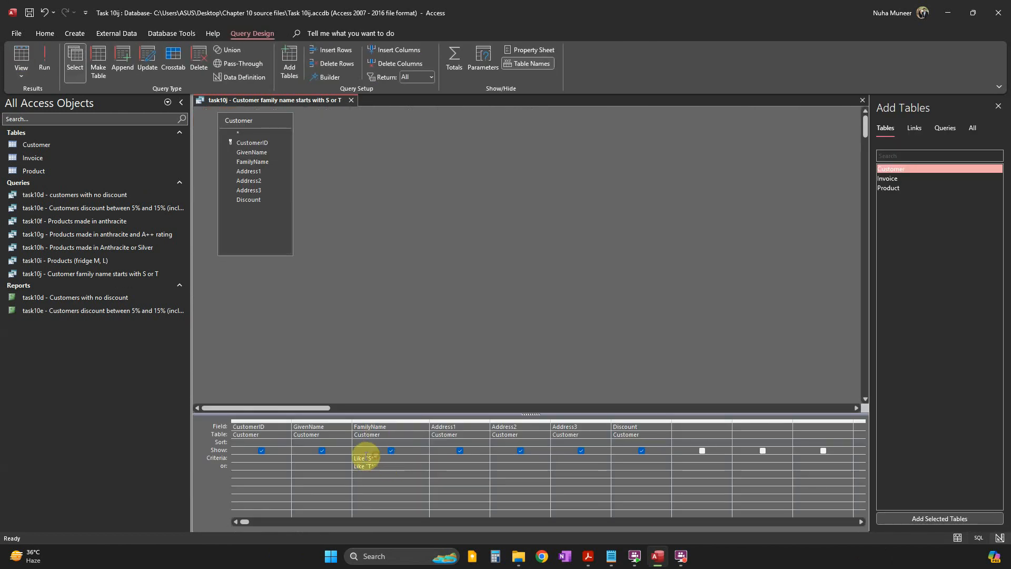
left_click_drag(362, 457, 378, 466)
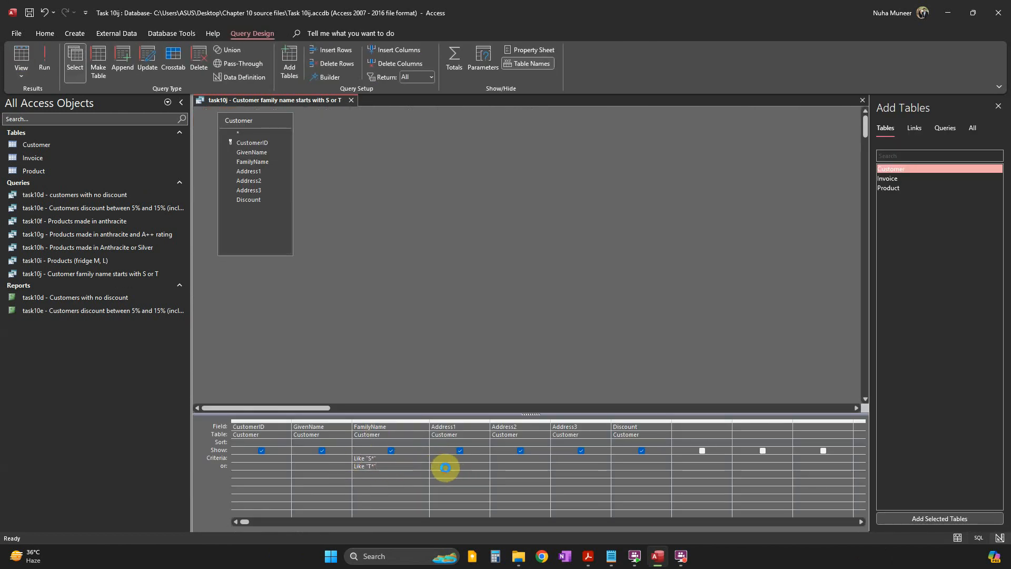
left_click(507, 468)
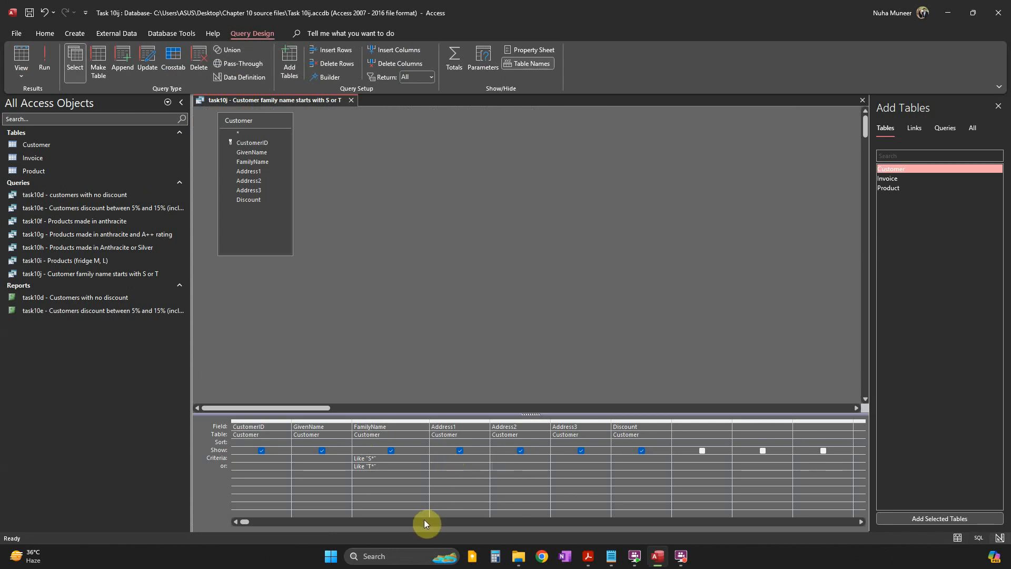
key("alt+Tab")
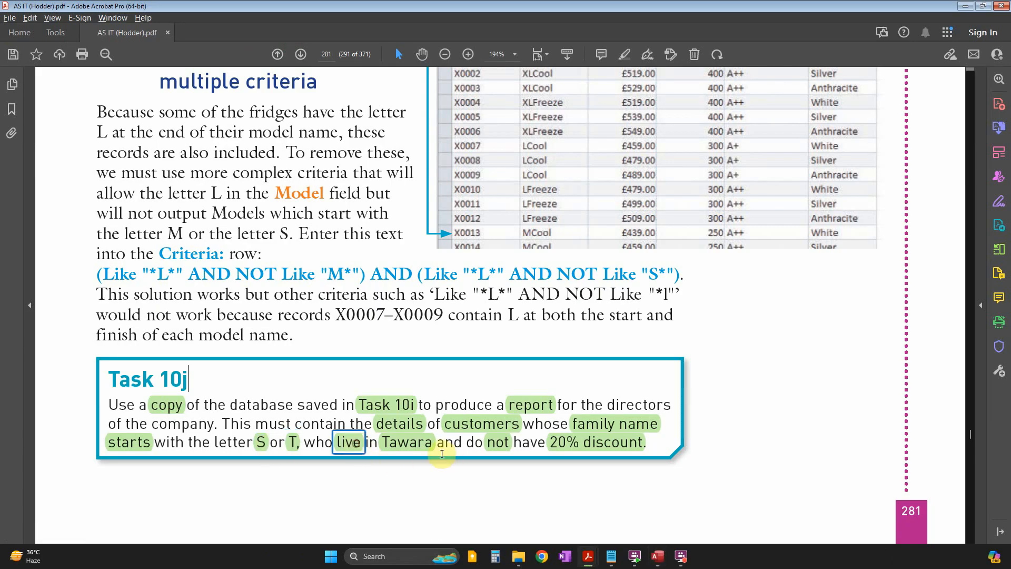
key("alt+Tab")
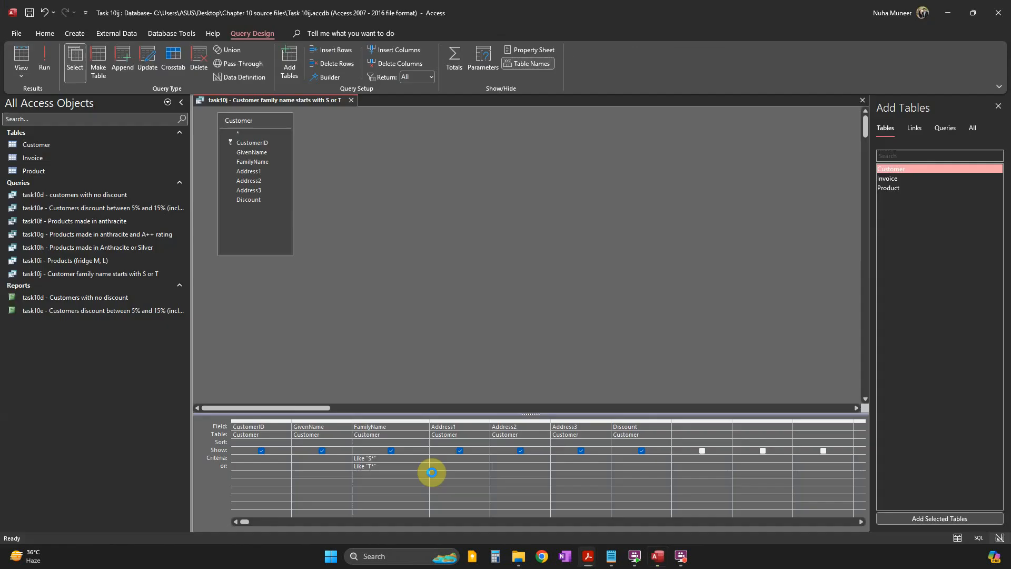
left_click(40, 64)
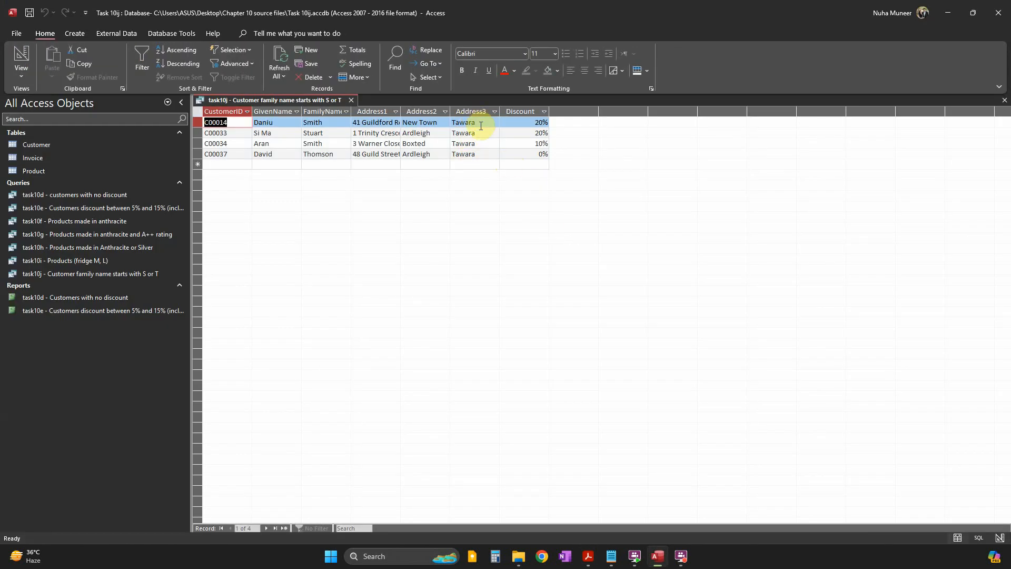
Add the criterion Tawara to the Address3 field on the S* row, check the query results, and reopen the query design
left_click(21, 59)
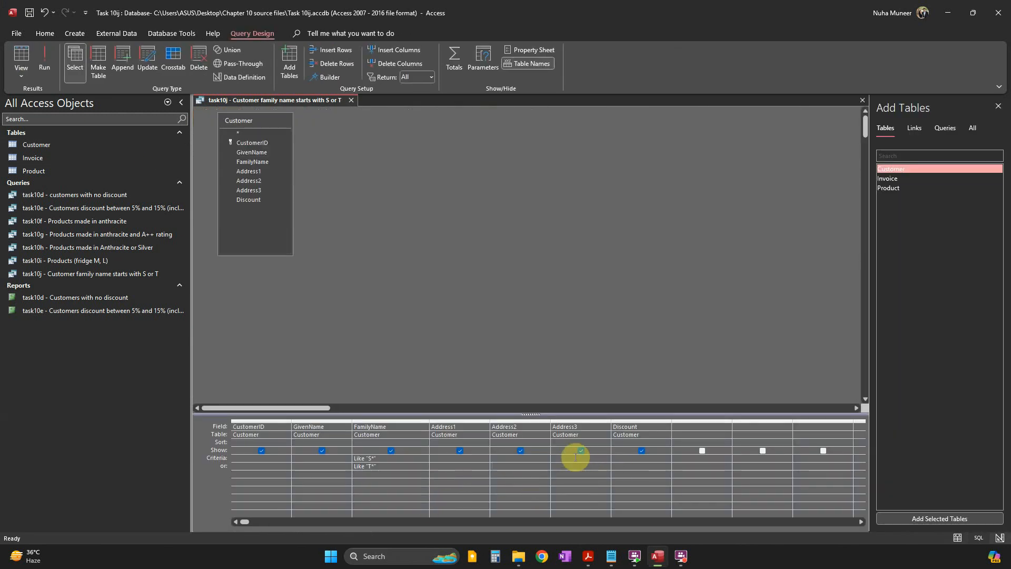
left_click(576, 457)
type("Tawara")
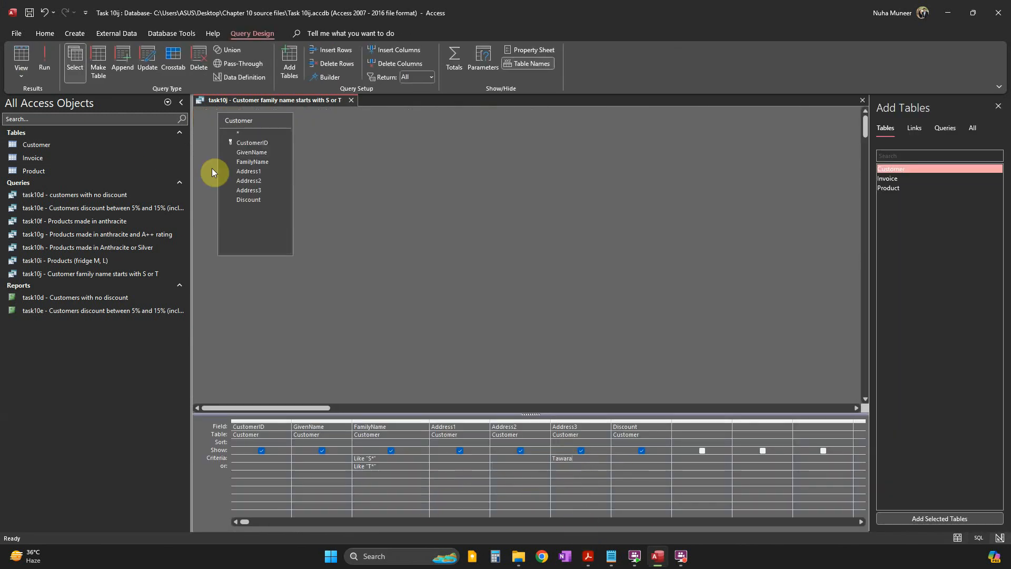
left_click(54, 71)
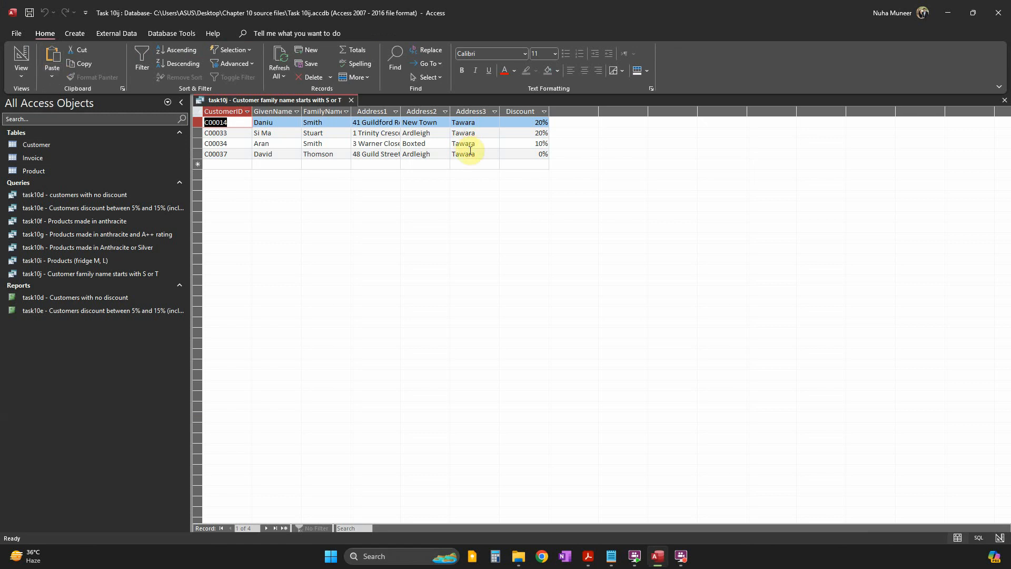
left_click(21, 57)
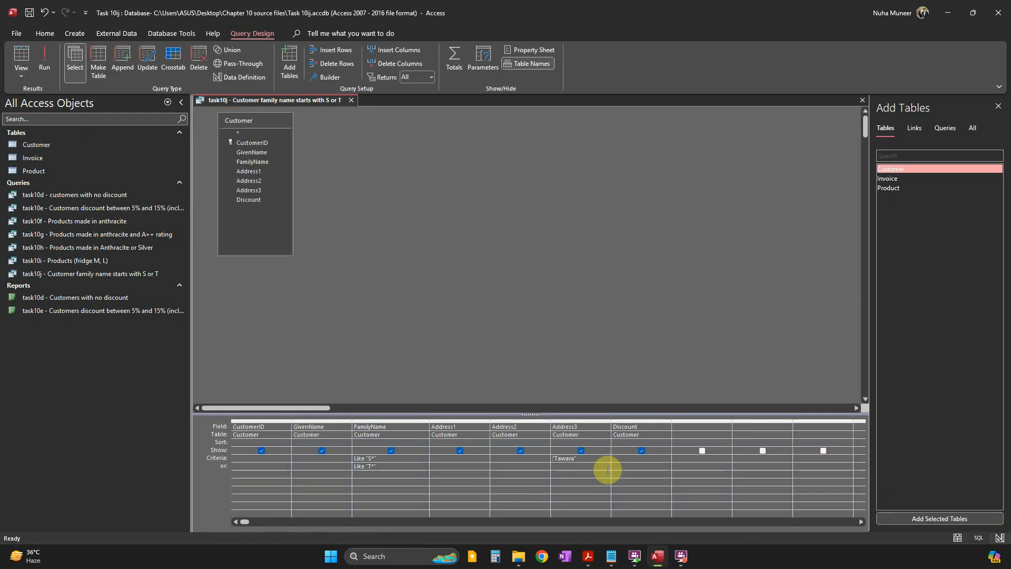
Add the criterion Tawara to the Address3 field on the T* row, check the query results, and reopen the design
left_click(571, 468)
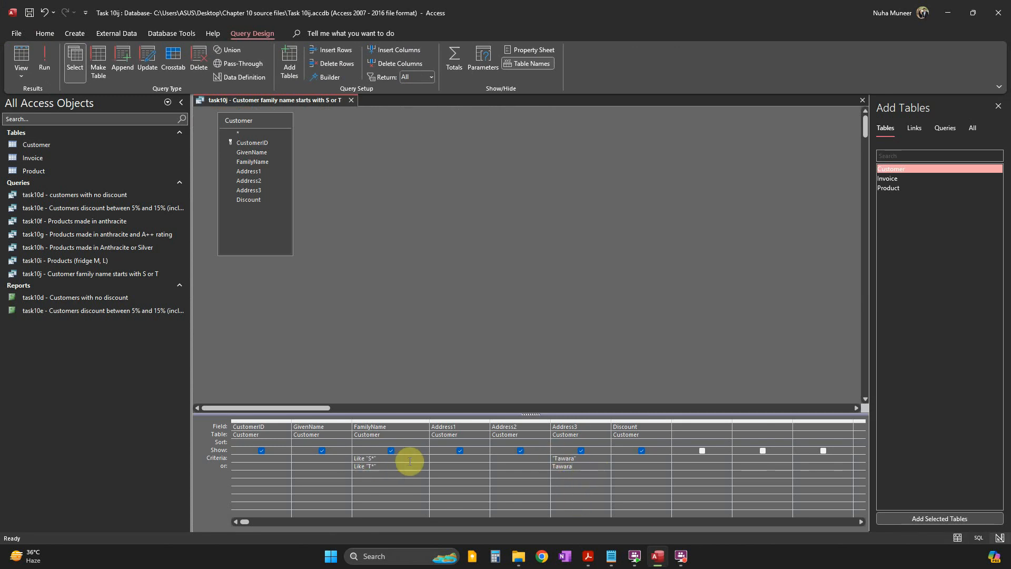
left_click(44, 77)
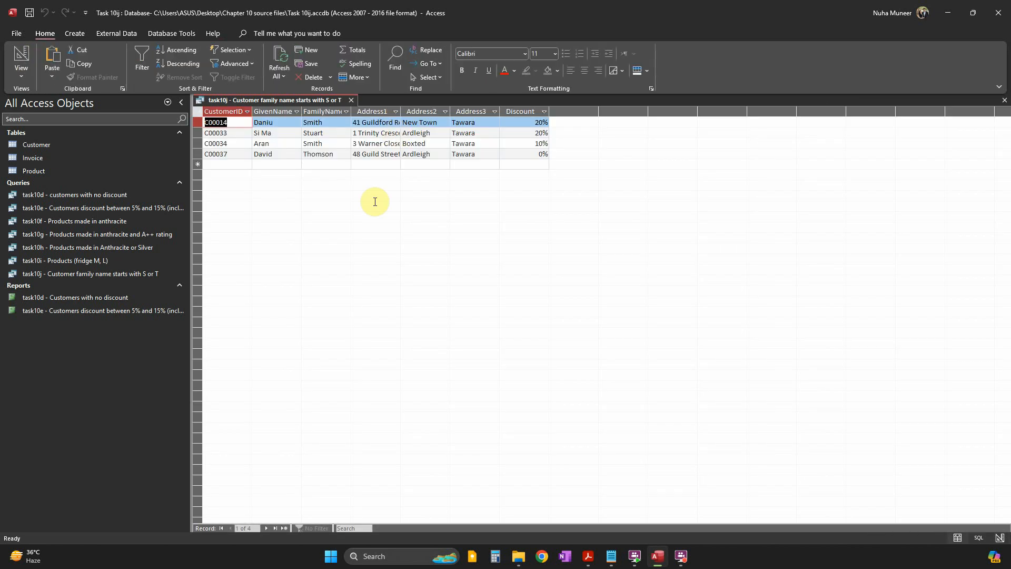
left_click(23, 59)
Check the Task 10j discount condition, then enter <>0.2 as the Discount criterion on both the S* and T* rows and run the query
key("alt+Tab")
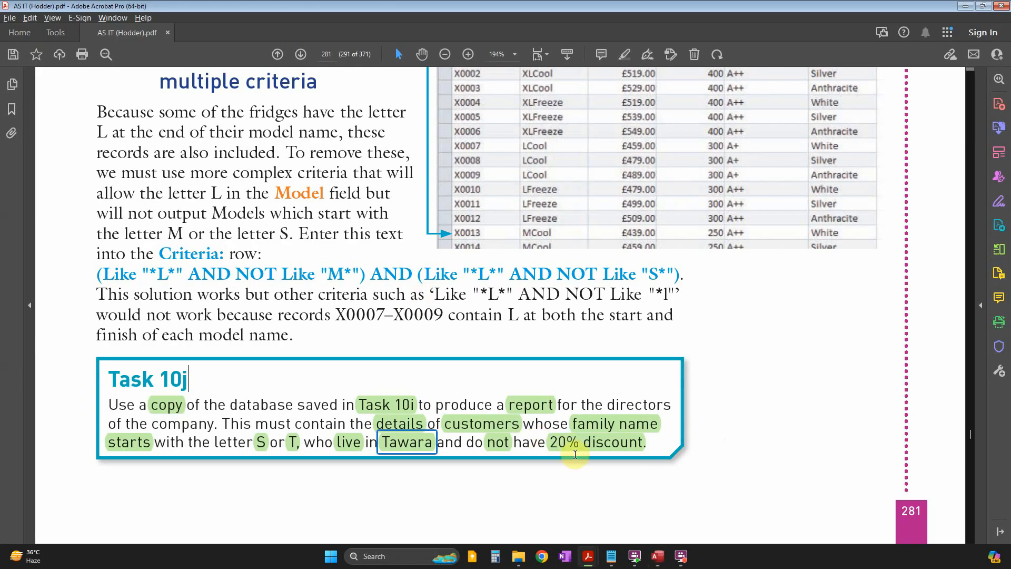
key("alt+Tab")
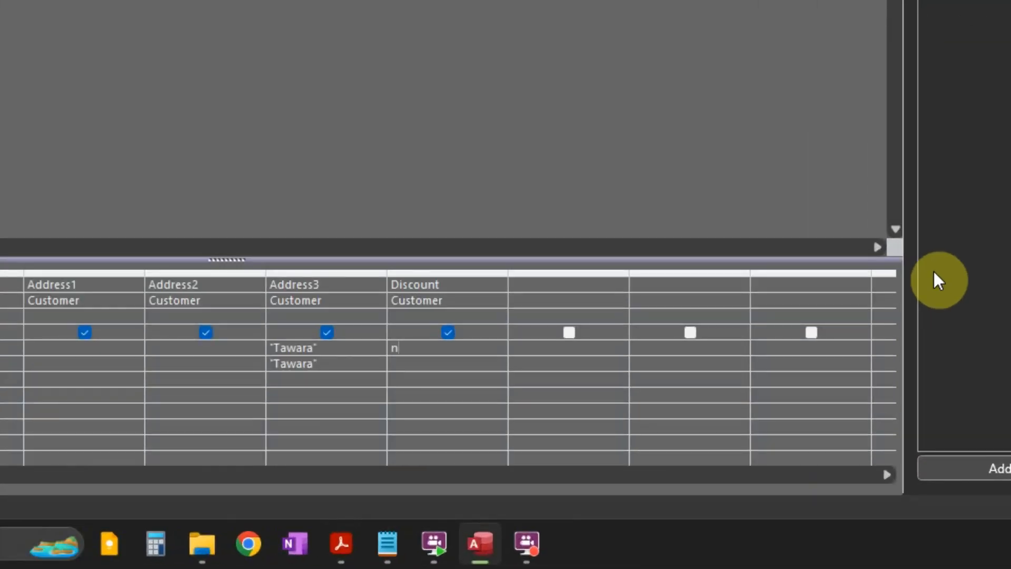
key("BackSpace")
key("BackSpace")
key("BackSpace")
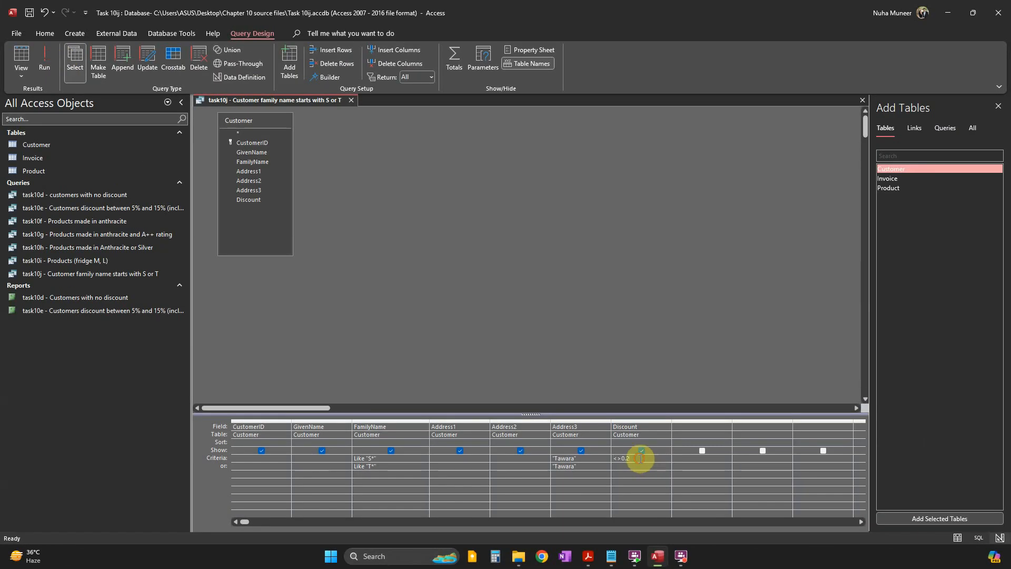
left_click_drag(640, 458, 602, 460)
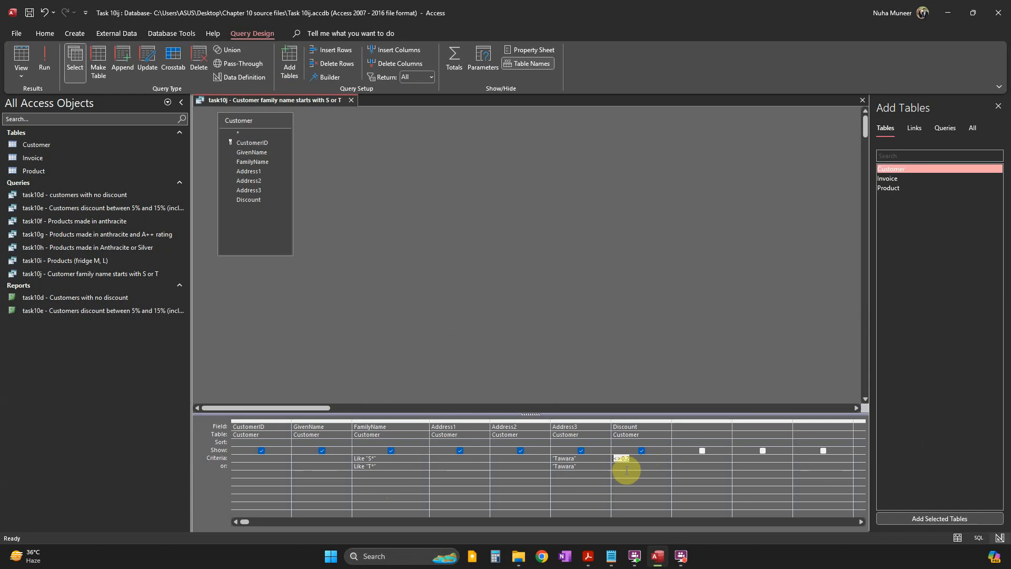
left_click(47, 67)
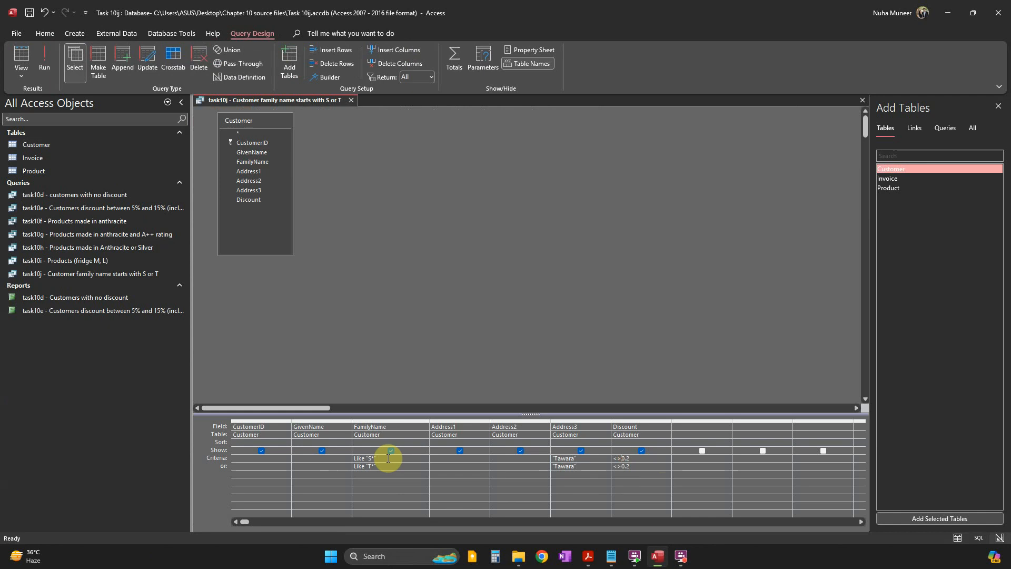
Try to combine the S* and T* conditions with or in the FamilyName field's first criteria row
left_click_drag(353, 466, 380, 462)
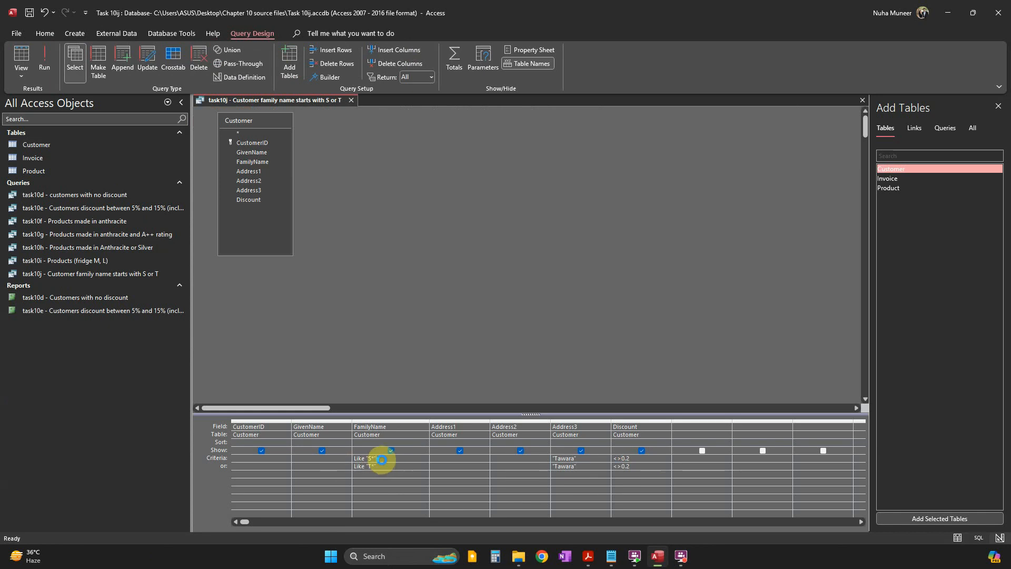
key("Return")
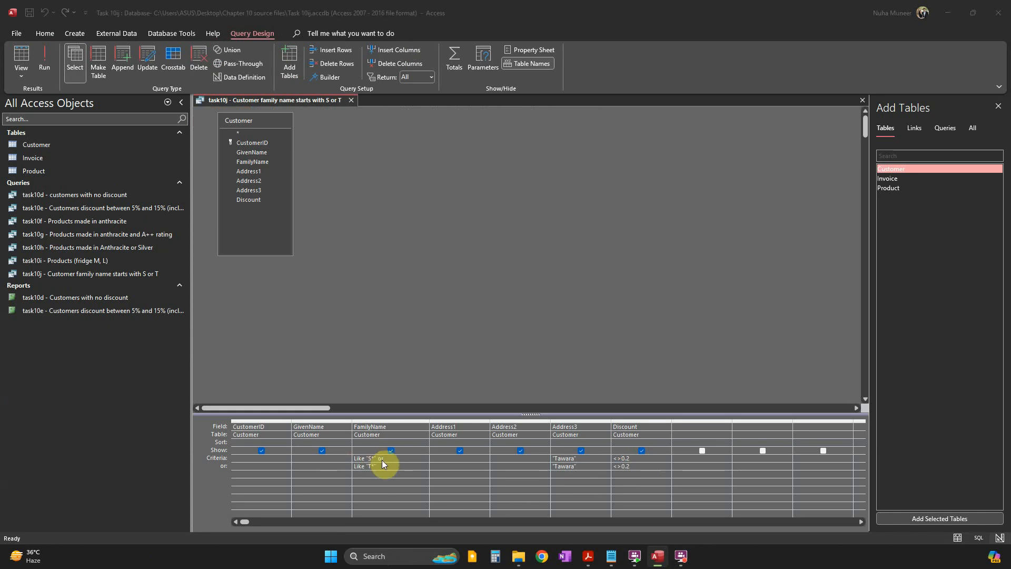
Examine the textbook's Task 10j solution, comparing its single-row FamilyName, Address3 and Discount criteria and its sample report
key("alt+Tab")
scroll(395, 435, "down", 10)
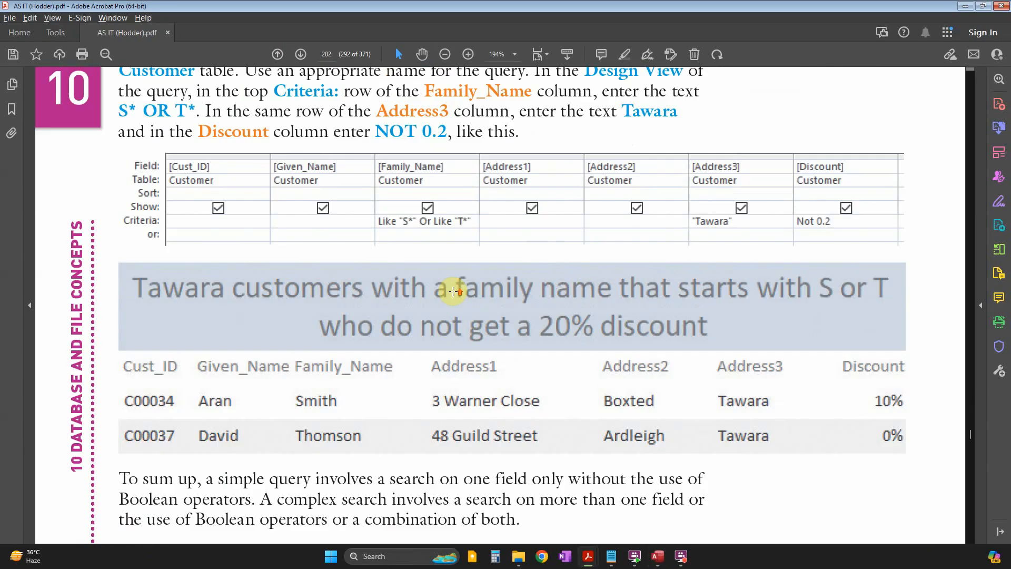
scroll(454, 291, "up", 1)
left_click_drag(358, 224, 493, 246)
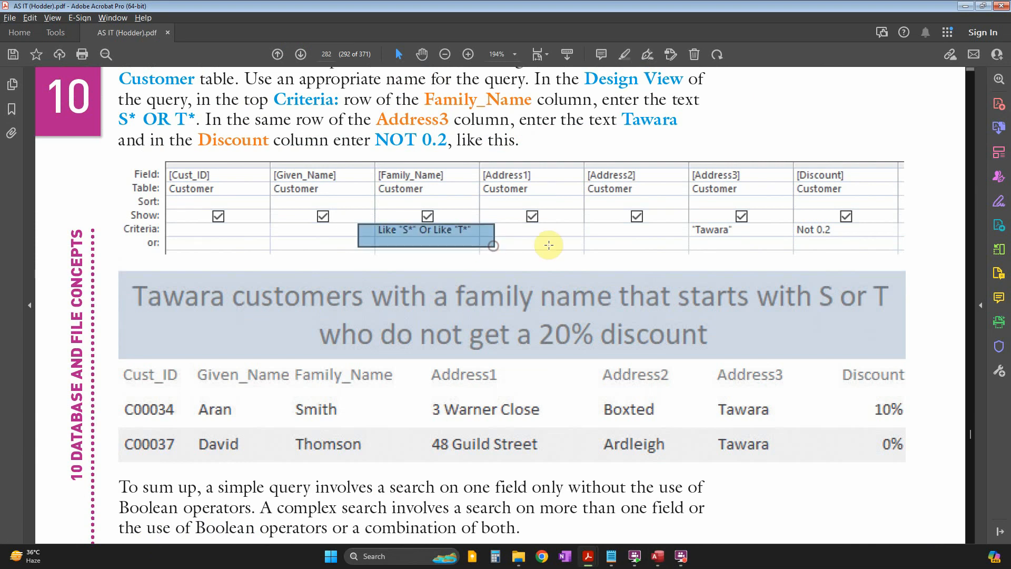
left_click_drag(657, 223, 894, 237)
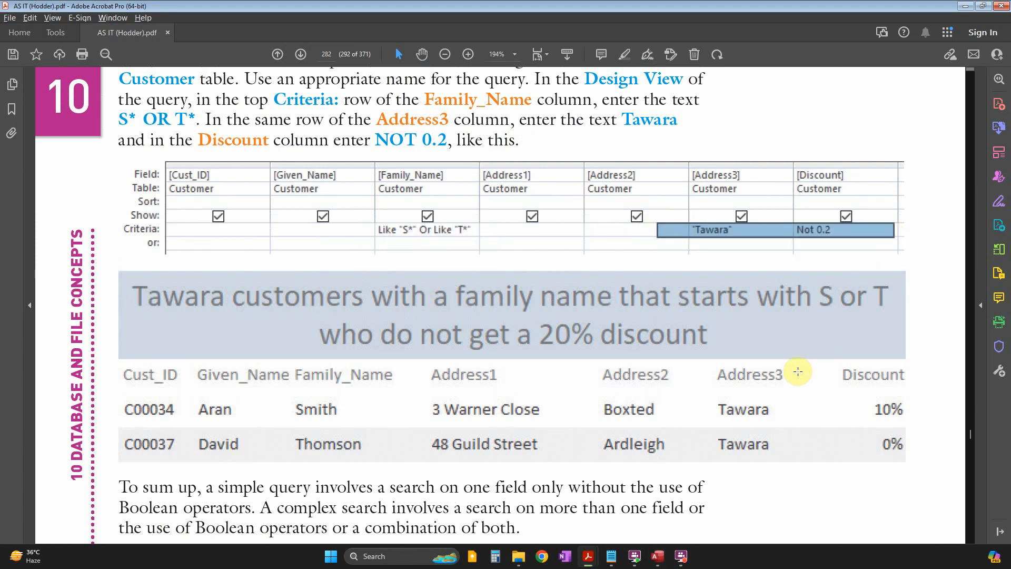
left_click_drag(373, 229, 409, 251)
left_click_drag(692, 222, 891, 255)
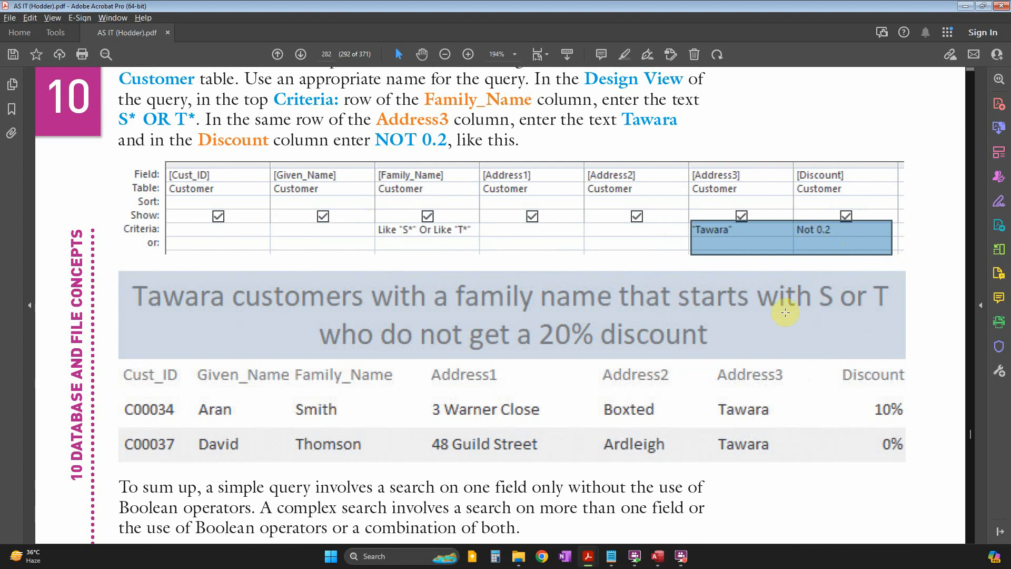
scroll(722, 309, "down", 1)
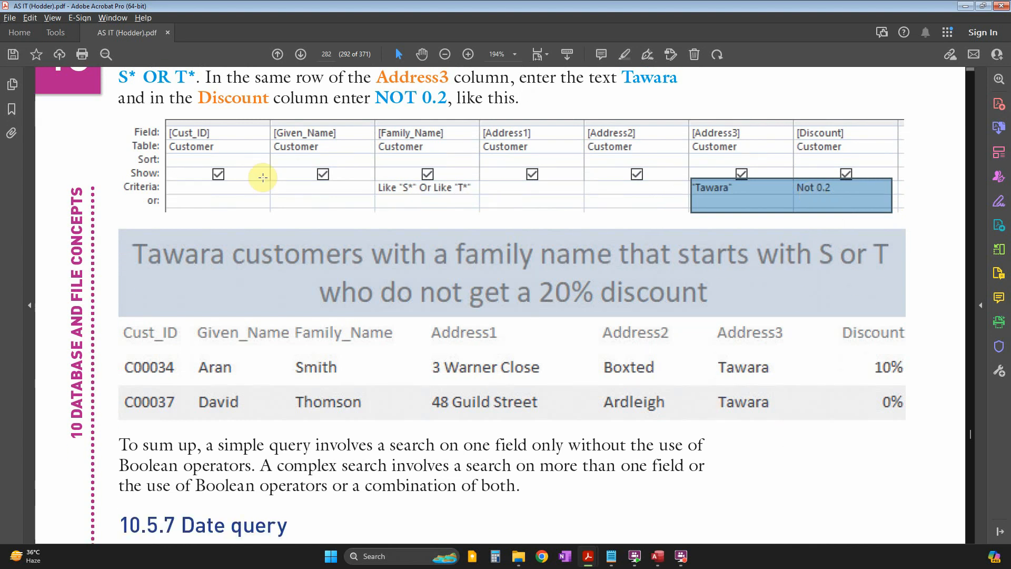
left_click_drag(340, 168, 566, 213)
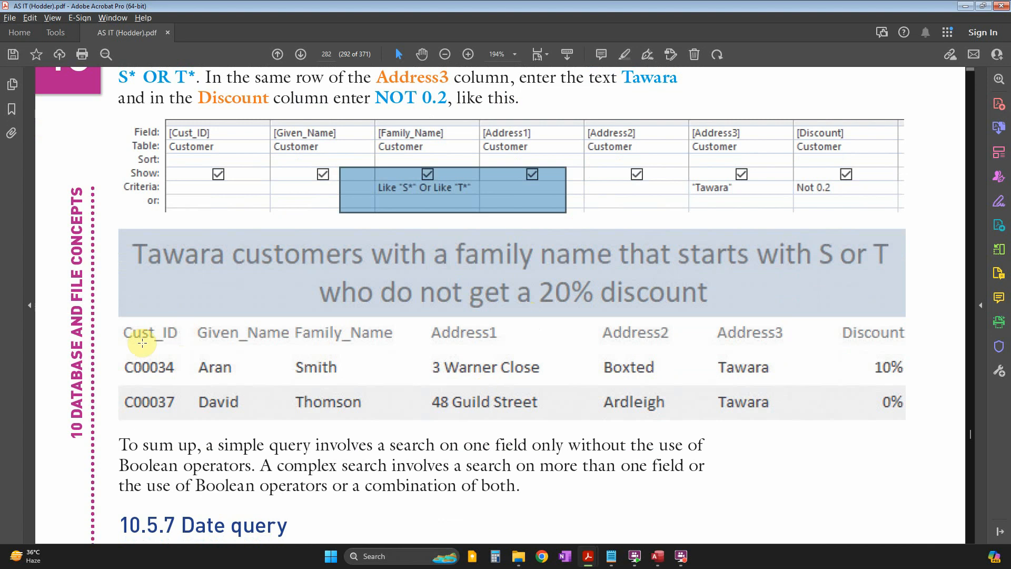
left_click_drag(133, 345, 466, 427)
key("alt+Tab")
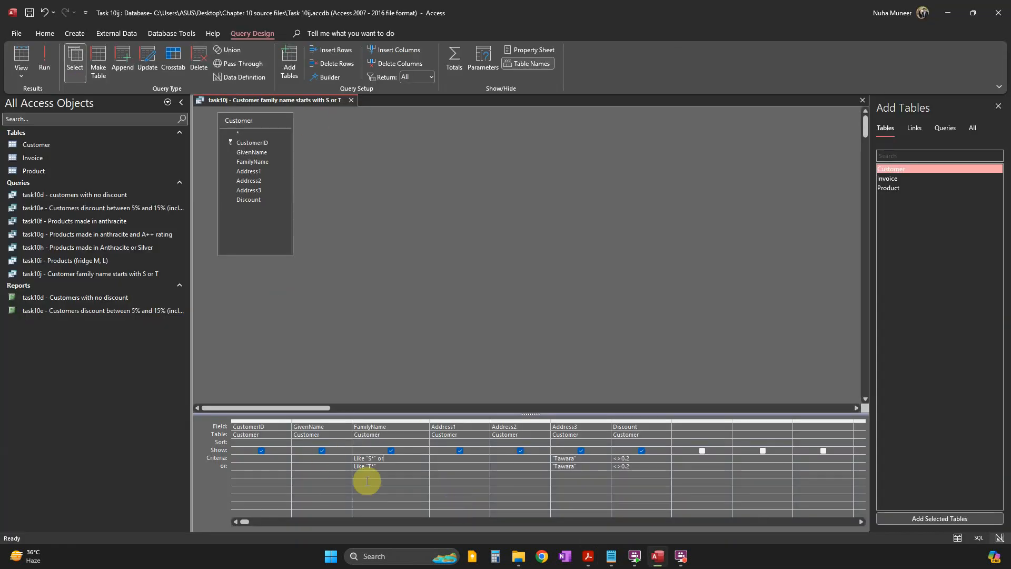
Restore the first FamilyName criterion to Like "S*", rerun the query, and save and close it
left_click(44, 63)
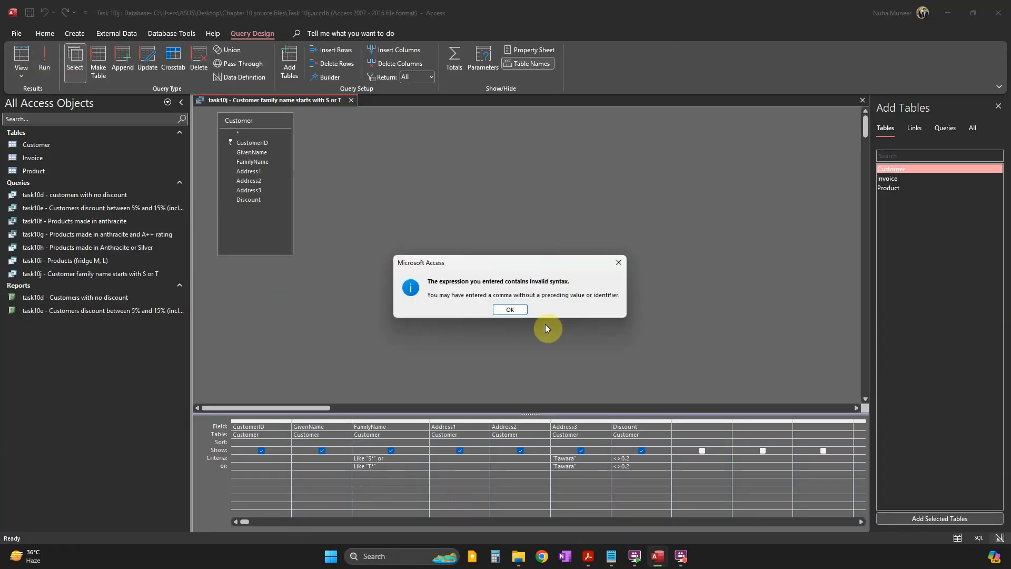
left_click(508, 308)
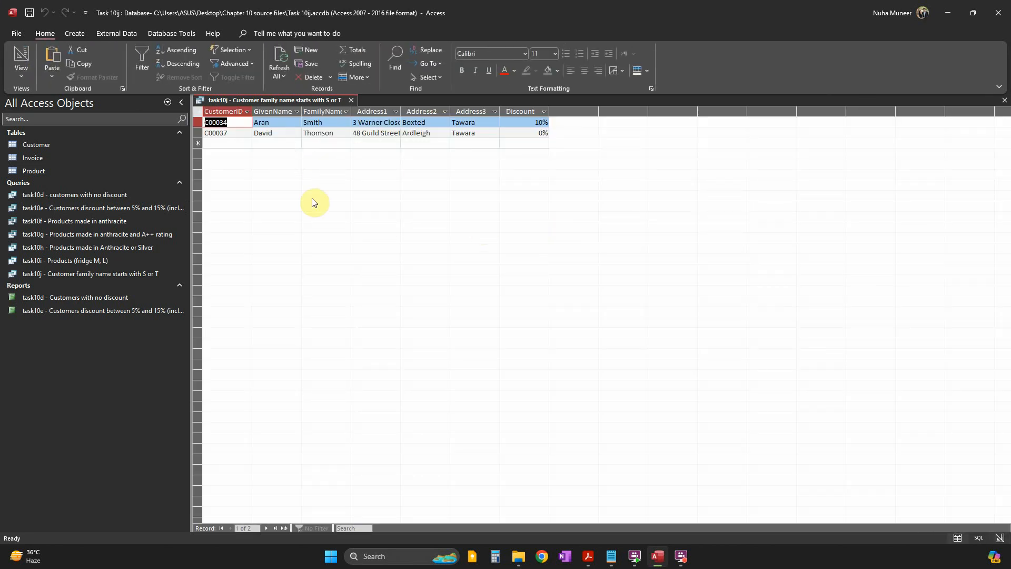
right_click(255, 100)
left_click(266, 109)
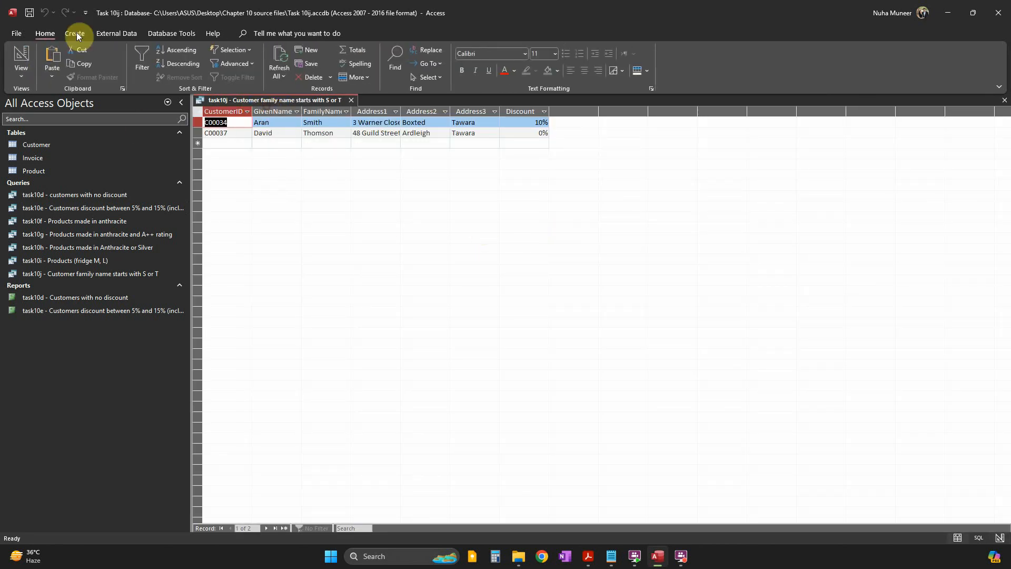
left_click(352, 100)
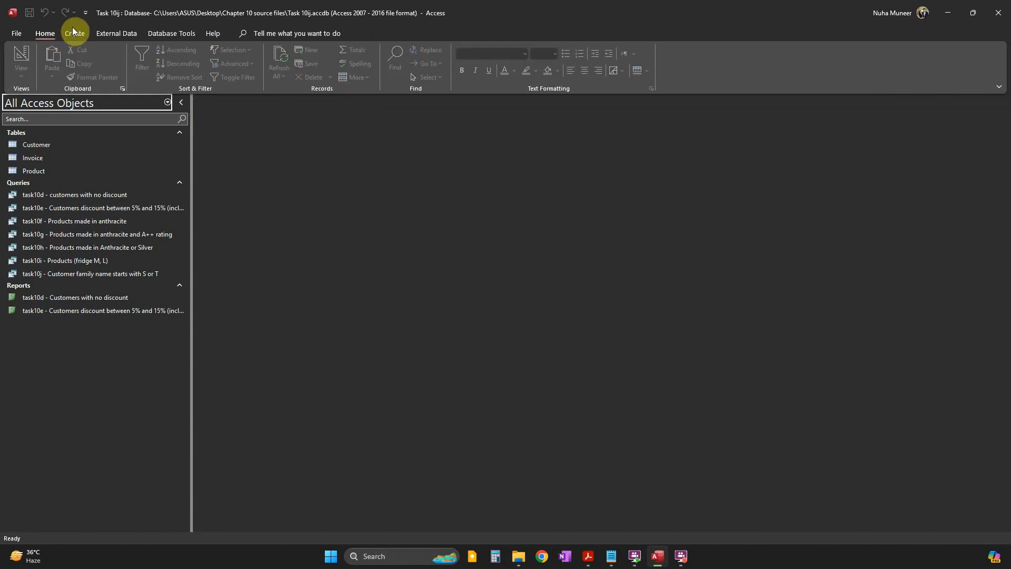
Create a report with the Report Wizard from the query "task10j - Customer family name starts with S or T", including all its fields
left_click(75, 33)
left_click(421, 53)
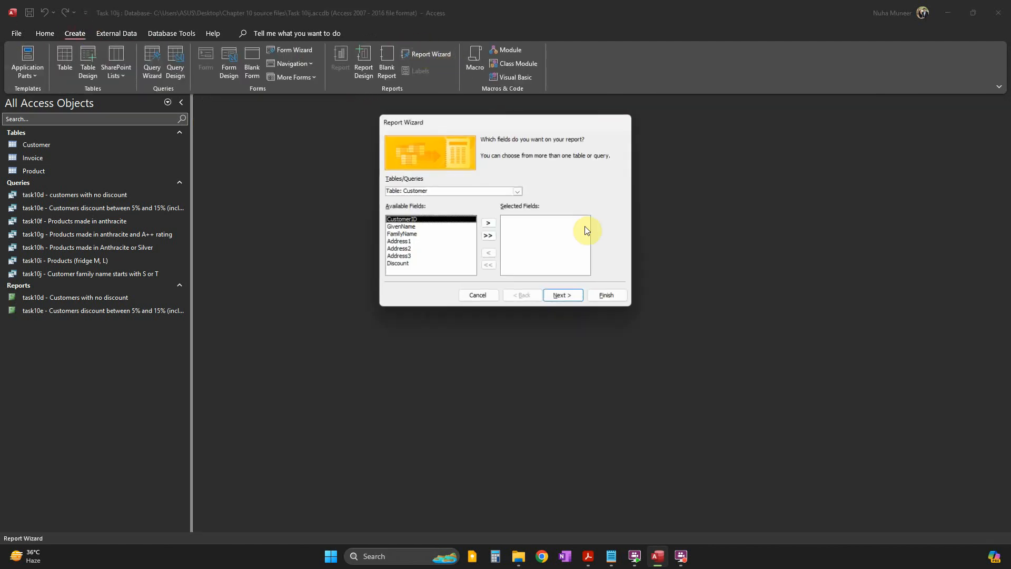
left_click(518, 192)
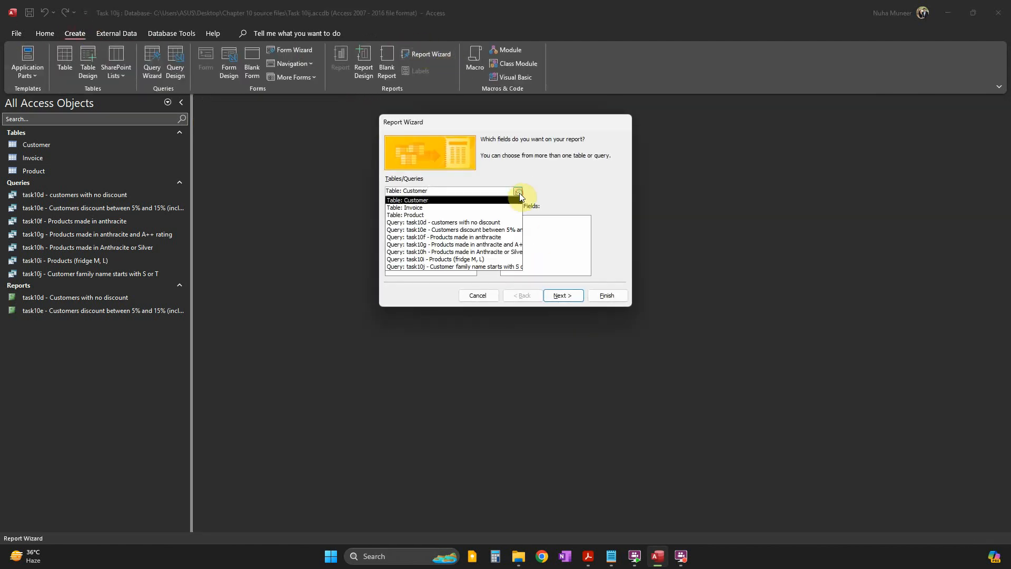
left_click(461, 269)
left_click(488, 236)
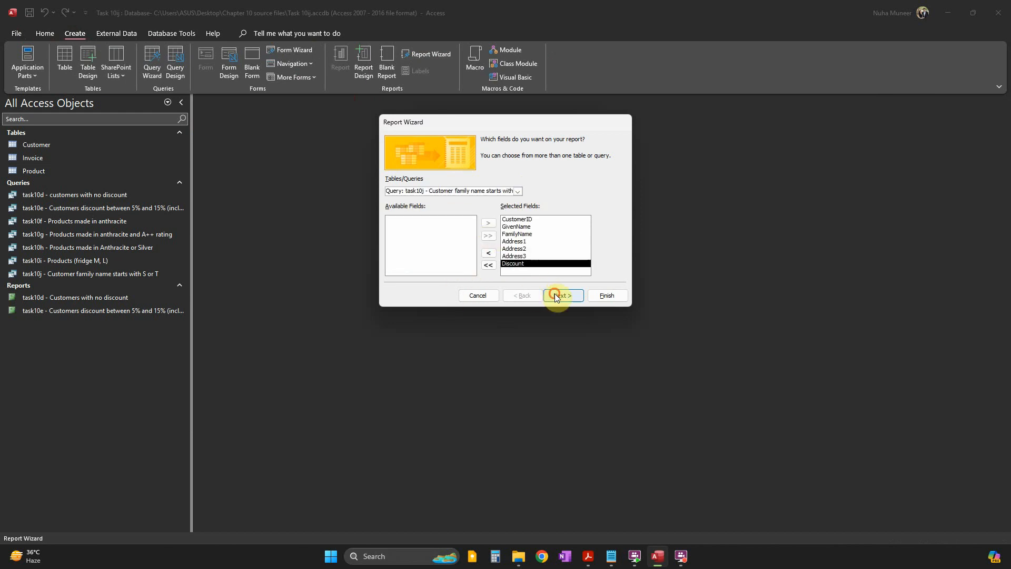
left_click(553, 294)
left_click(606, 295)
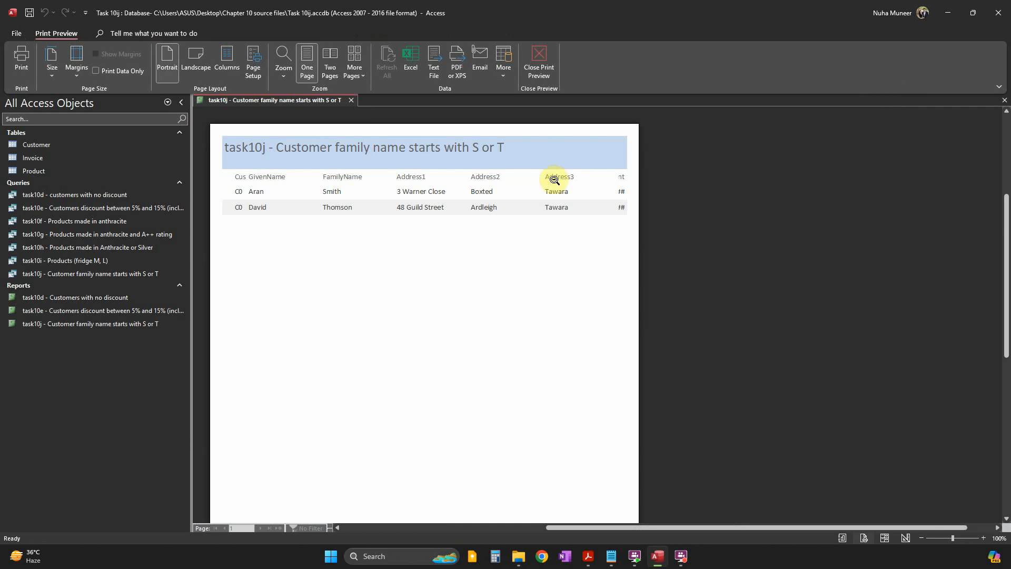
Set the report to landscape orientation and resize its columns in Layout View to fit every heading and value
left_click(202, 64)
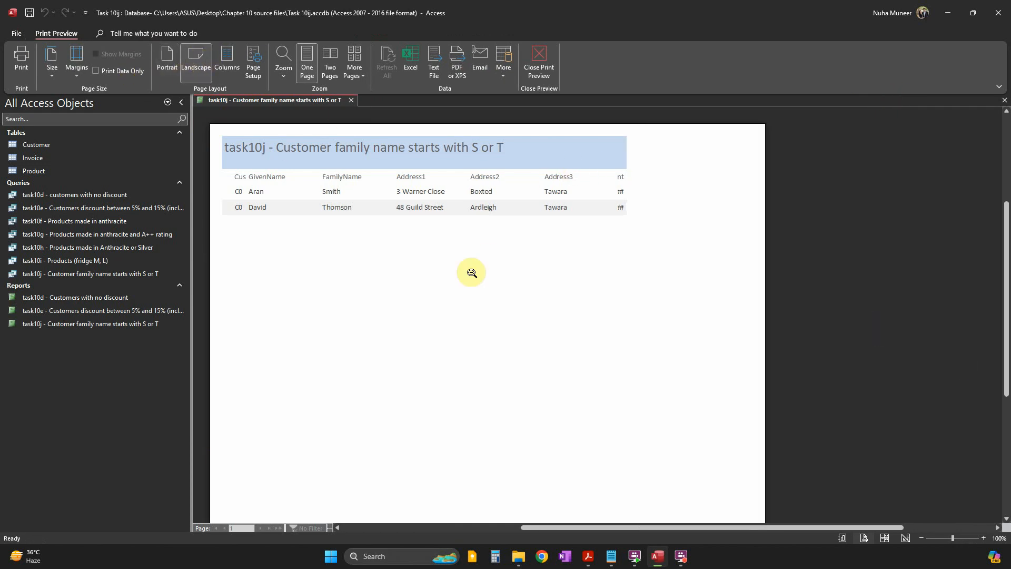
left_click(538, 61)
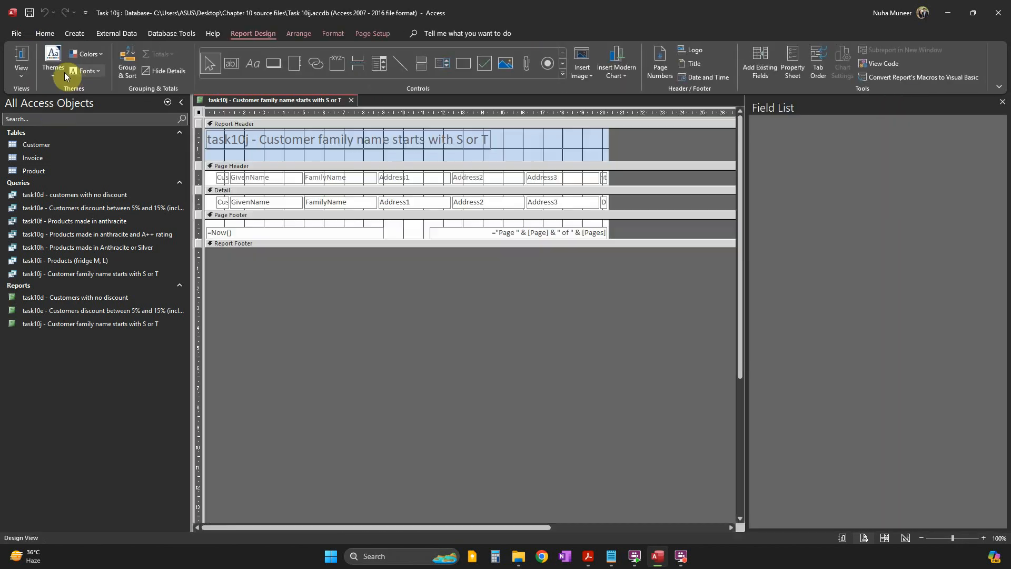
left_click(20, 75)
left_click(65, 167)
left_click(21, 73)
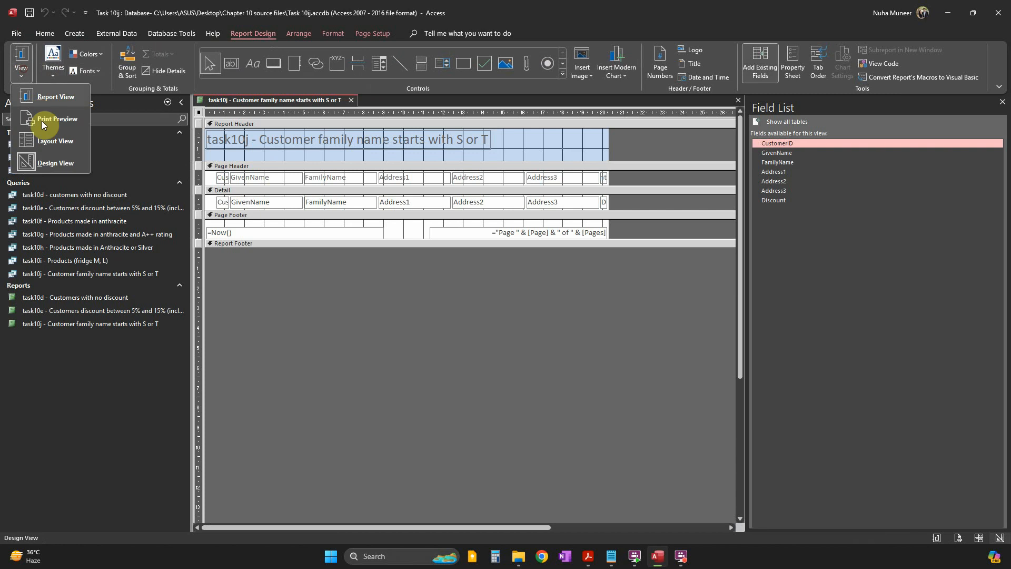
left_click(56, 140)
left_click(601, 150)
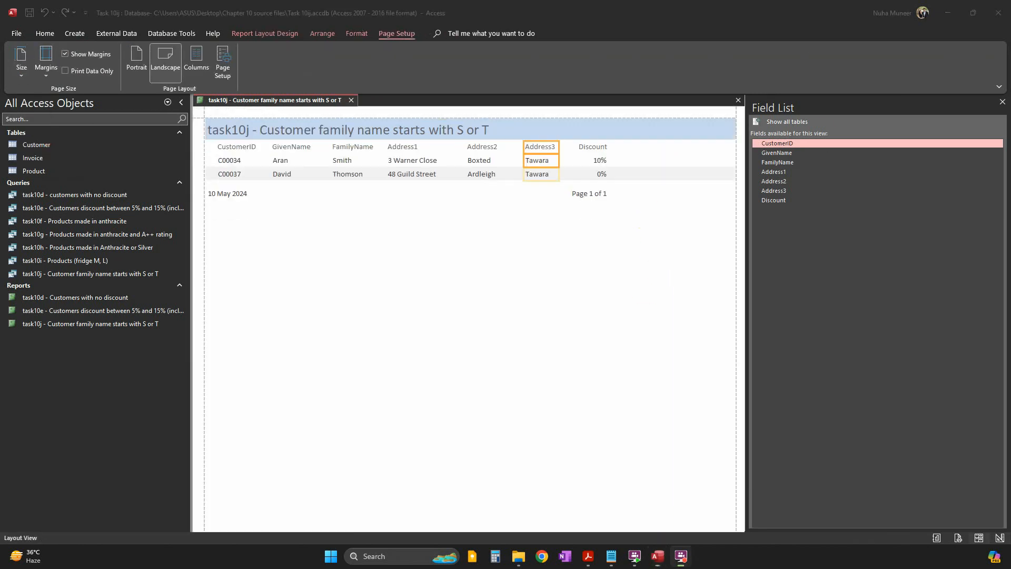
left_click(545, 168)
left_click(612, 136)
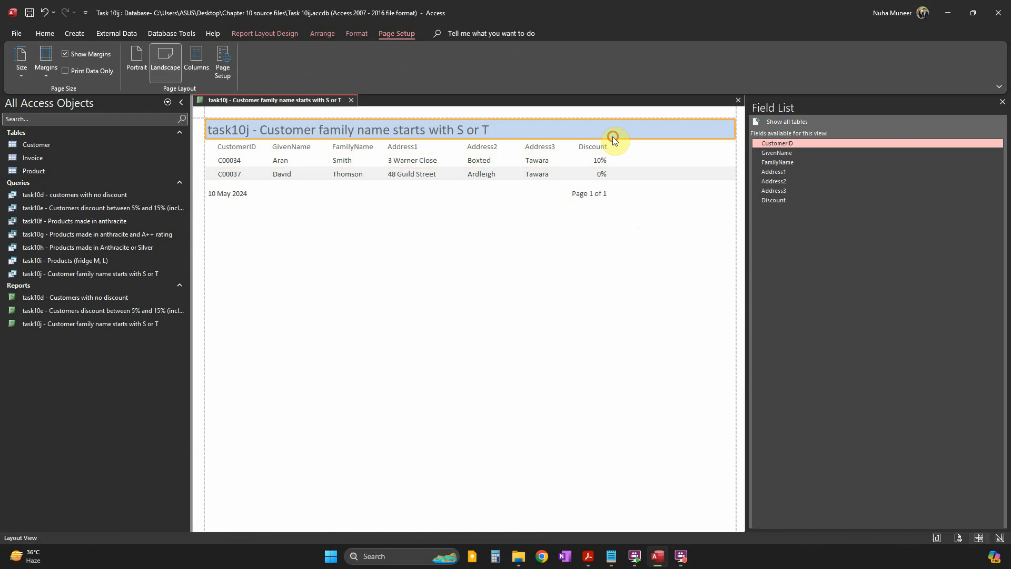
left_click(586, 150)
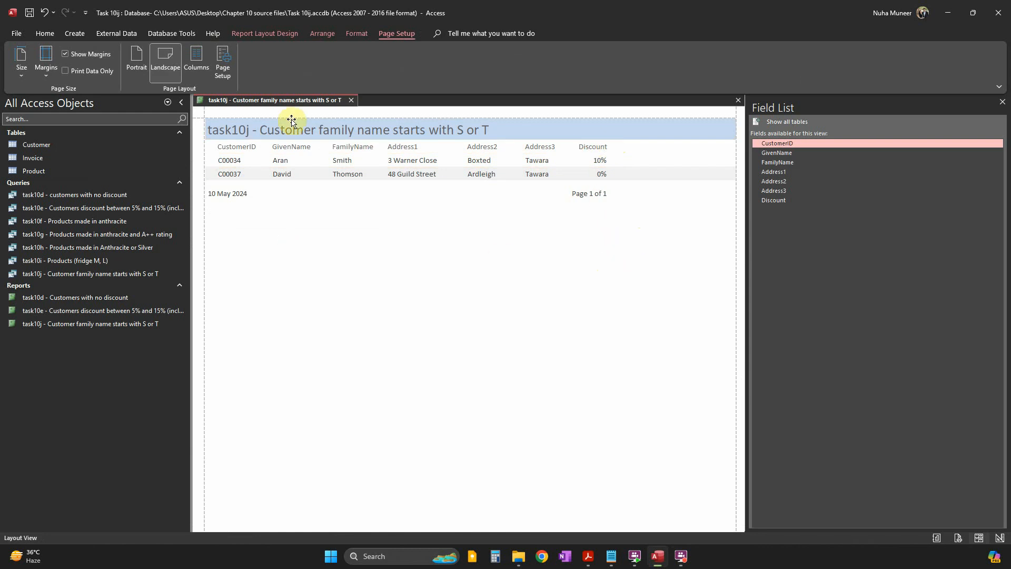
Remove the "task10j - " prefix from the report title, leaving "Customer family name starts with S or T"
left_click(305, 133)
left_click(306, 133)
left_click_drag(262, 133, 149, 138)
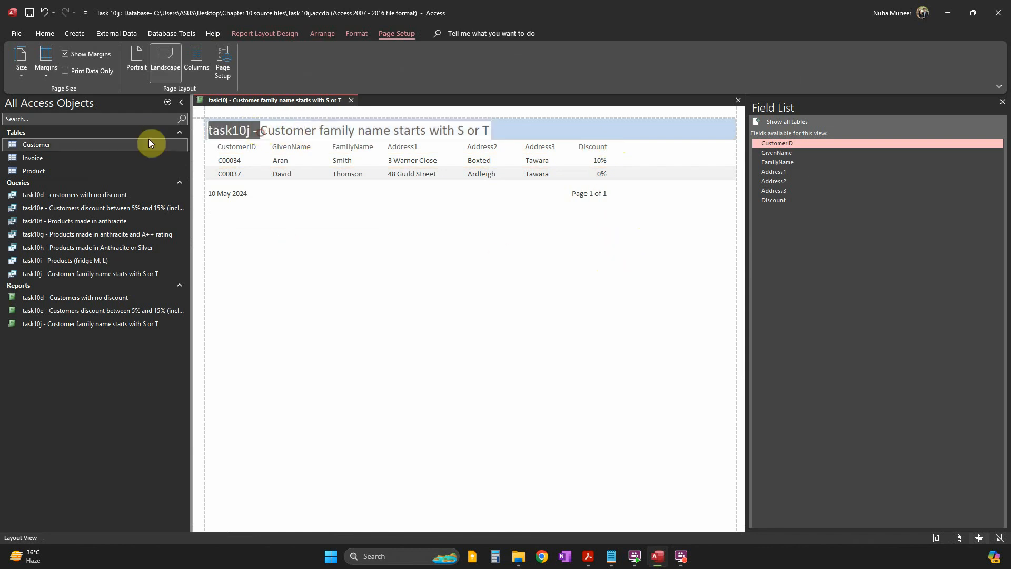
key("Delete")
left_click(368, 292)
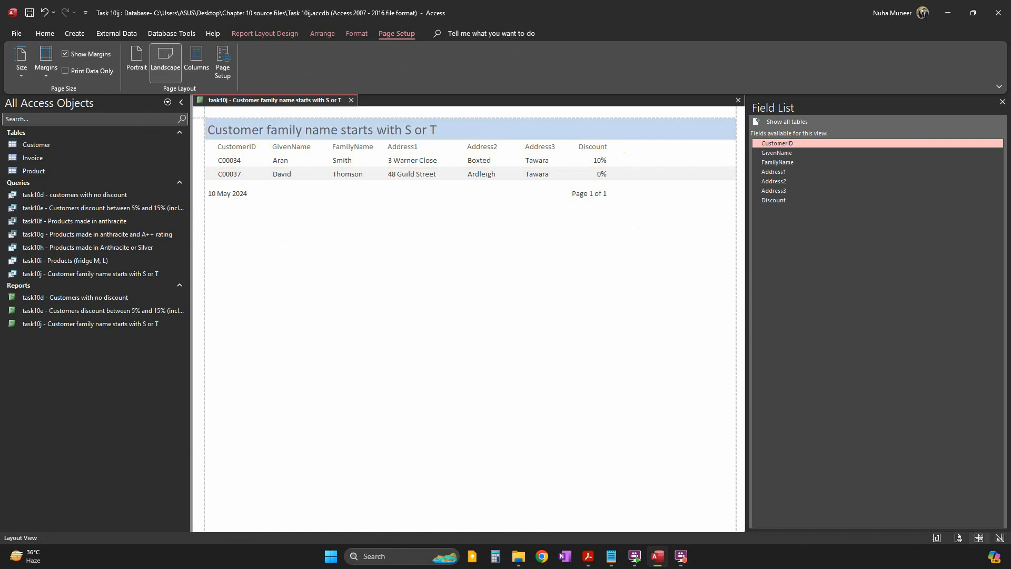